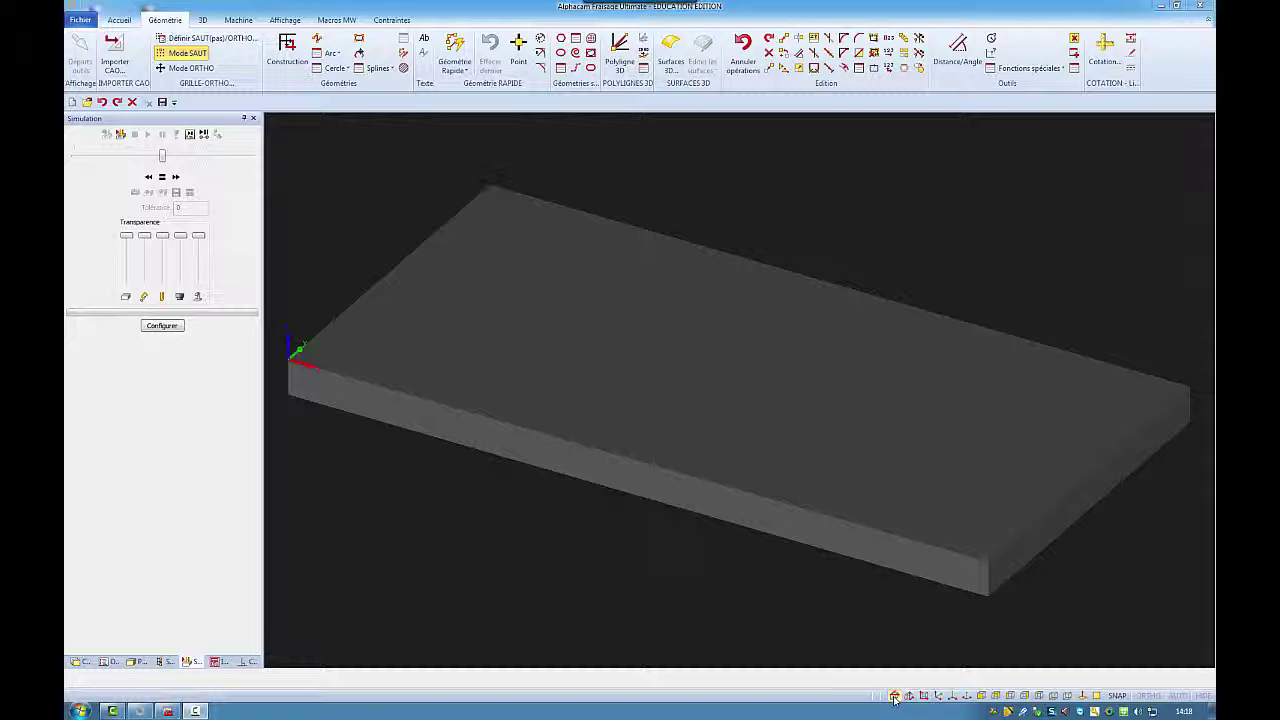
left_click(895, 697)
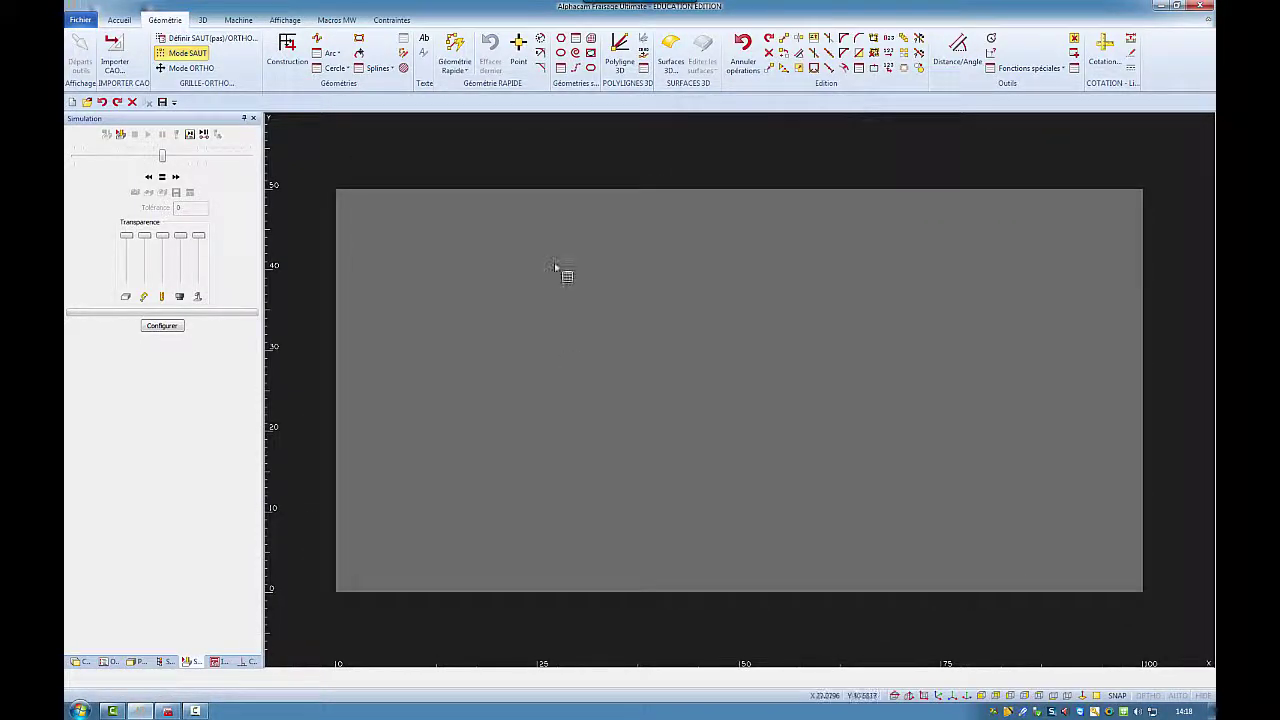
left_click(424, 40)
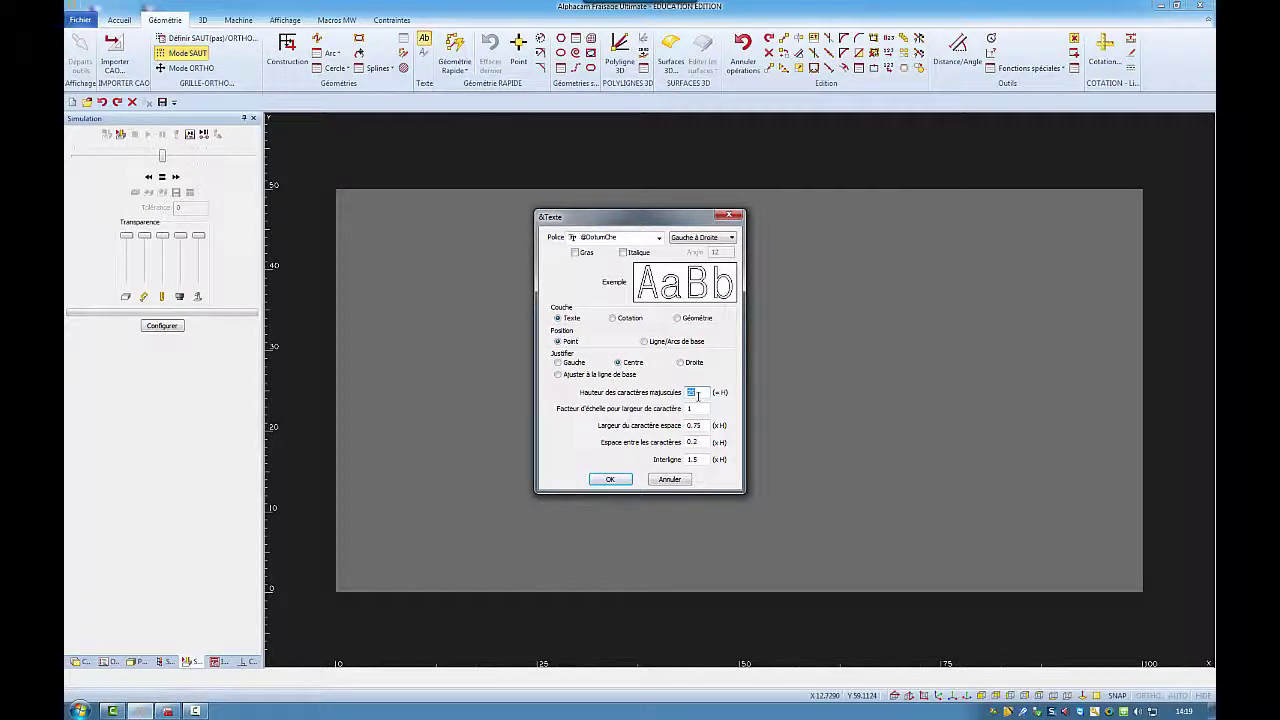
left_click(621, 481)
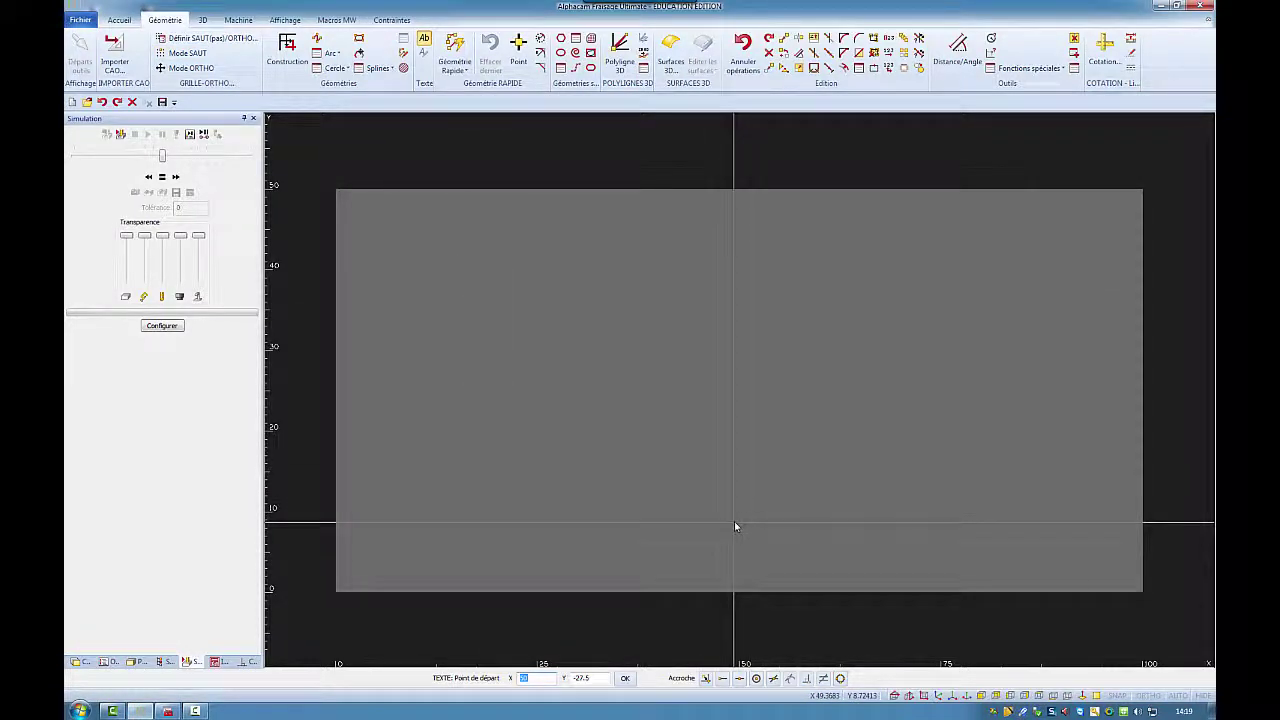
Turn on snap mode and set the snap interval to 10 in X and Y
key("F9")
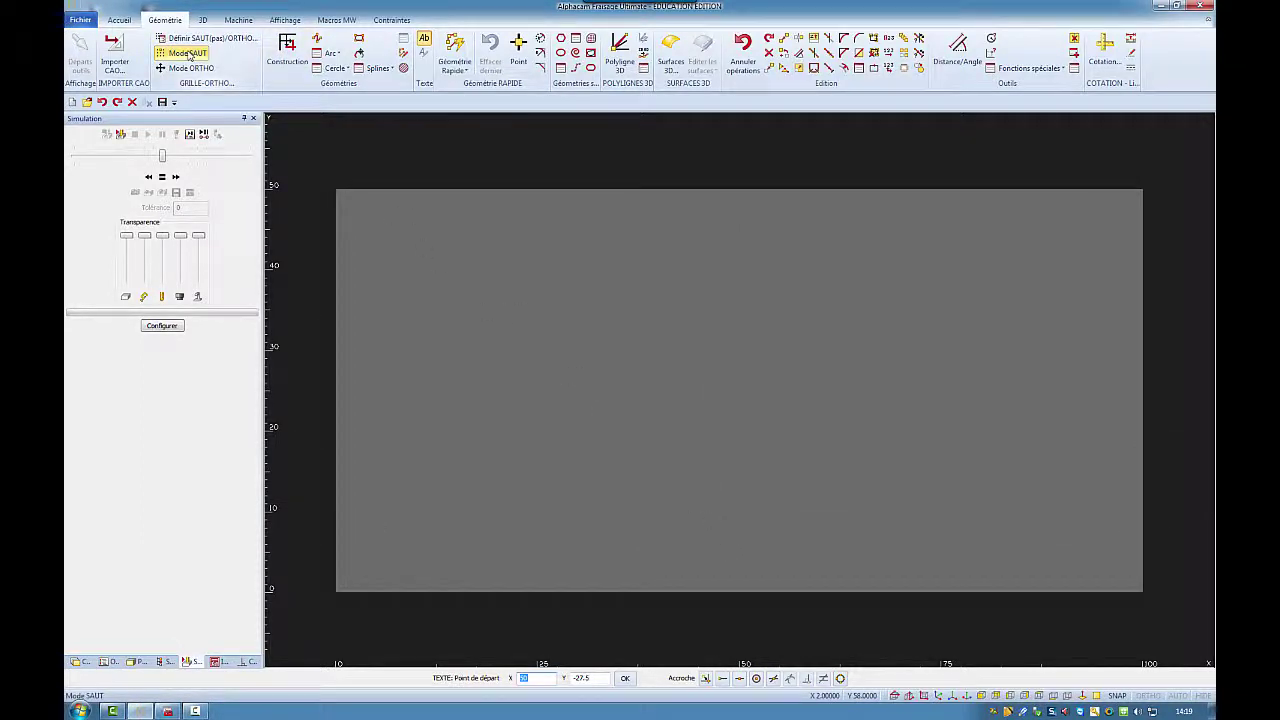
left_click(205, 38)
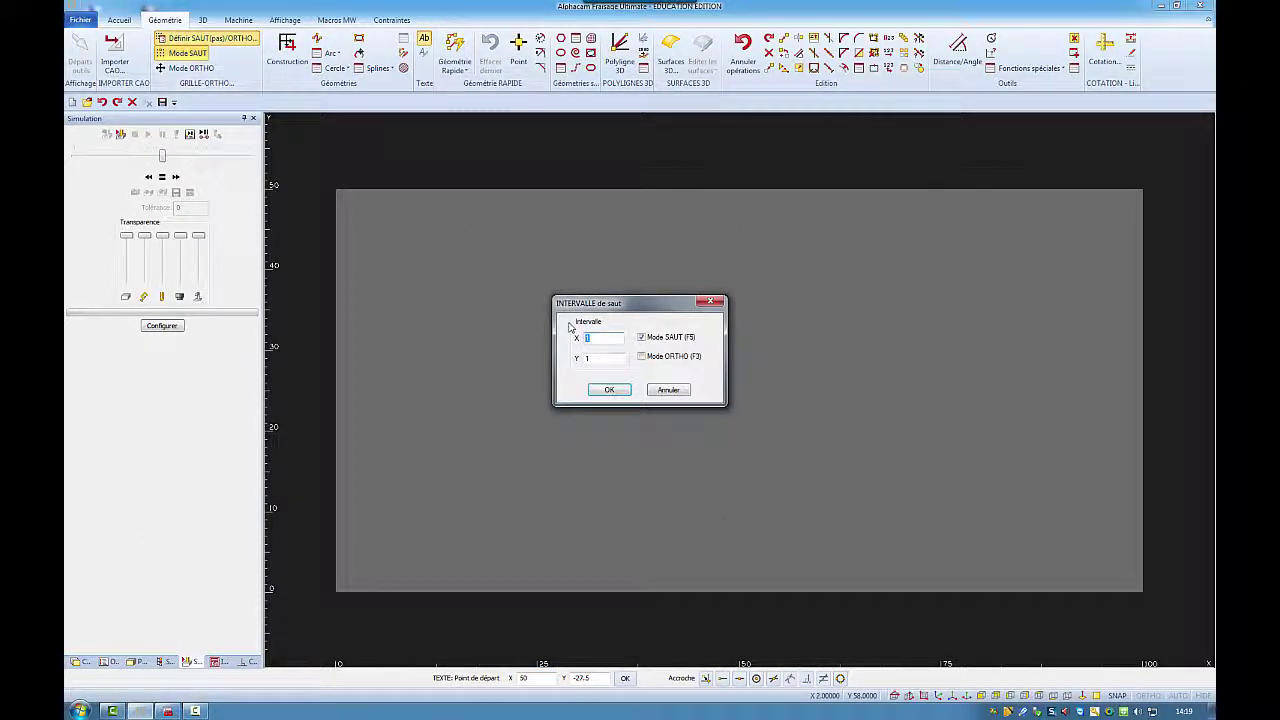
type("10")
key("Tab")
key("Return")
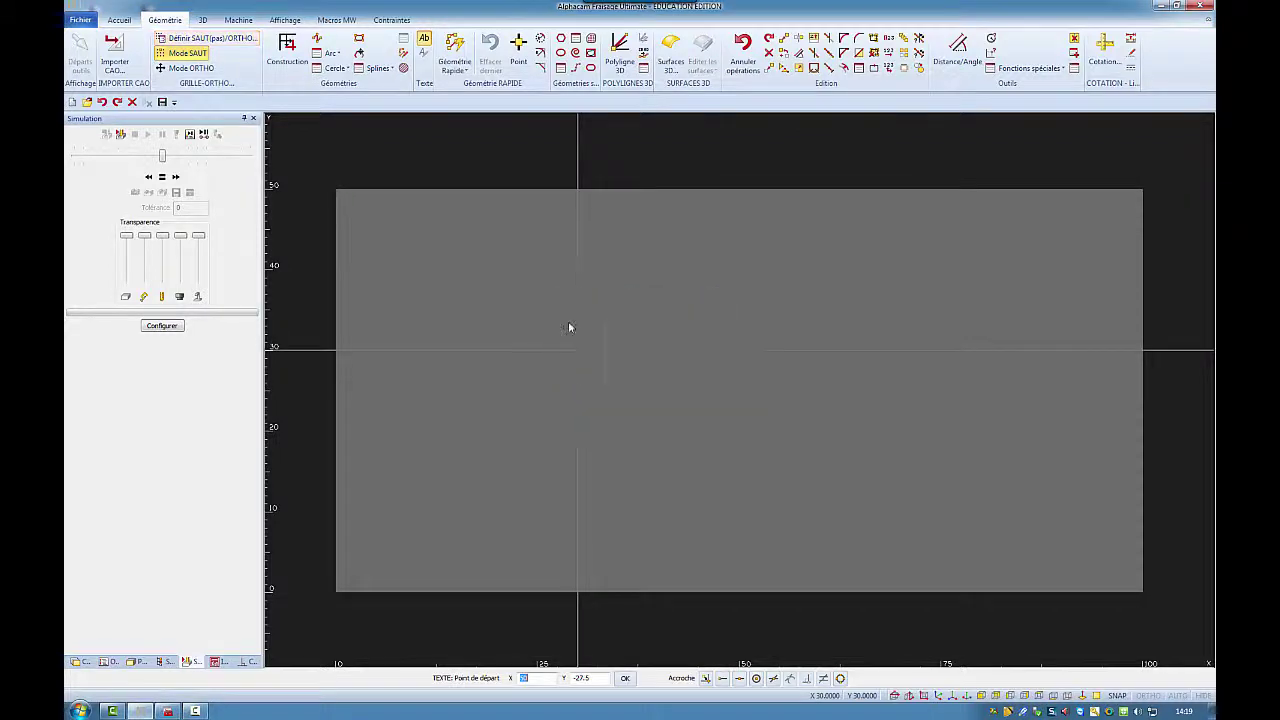
Place the text "2015" at X 50, Y 10 on the lower half of the stock
left_click(737, 510)
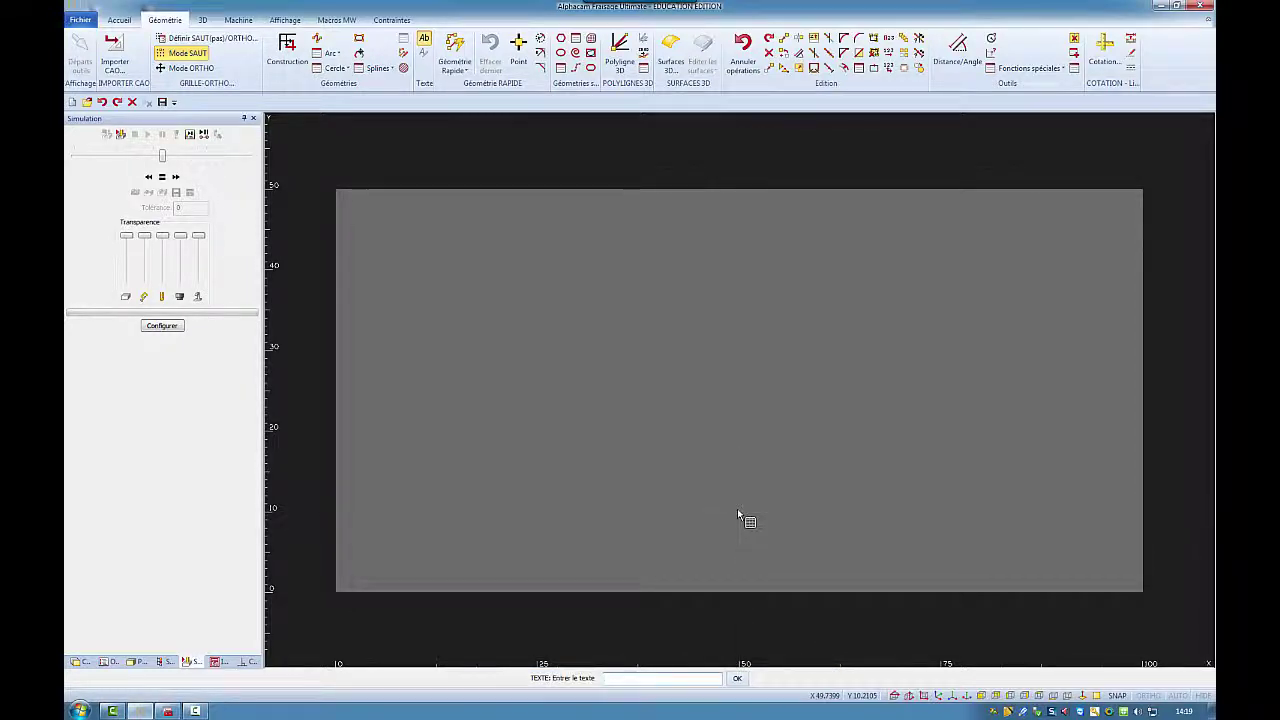
type("2015")
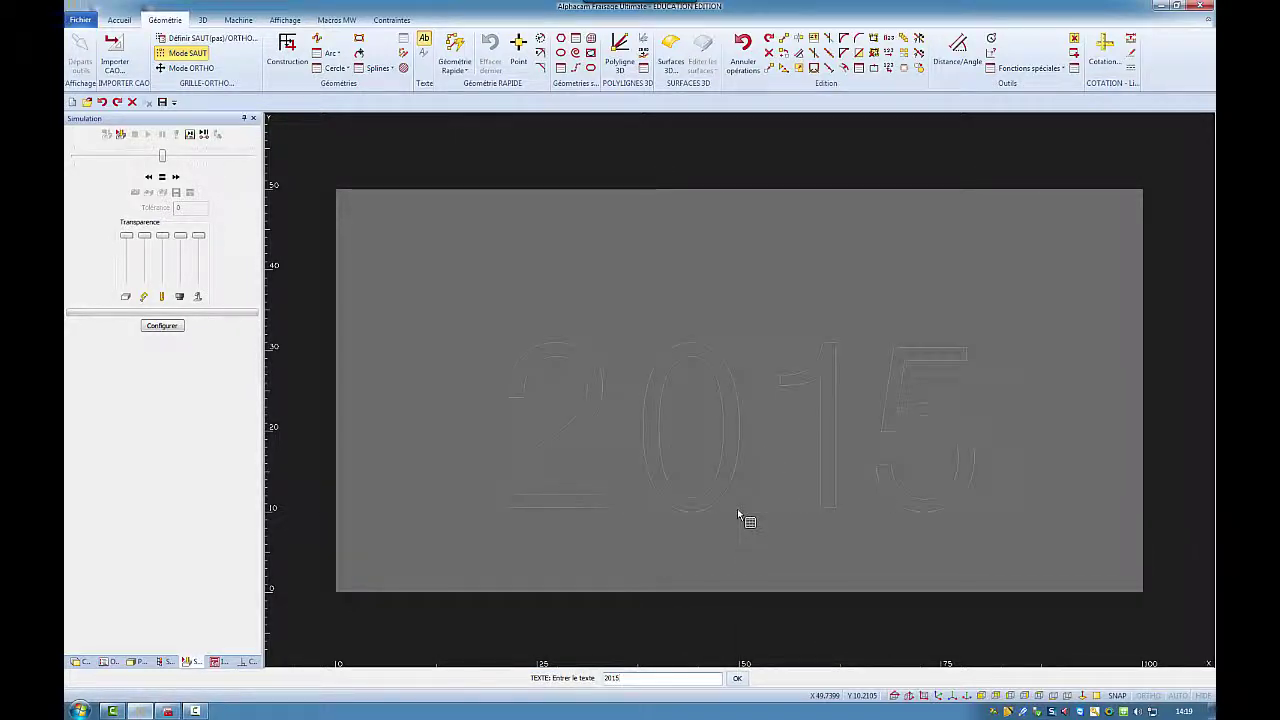
key("Return")
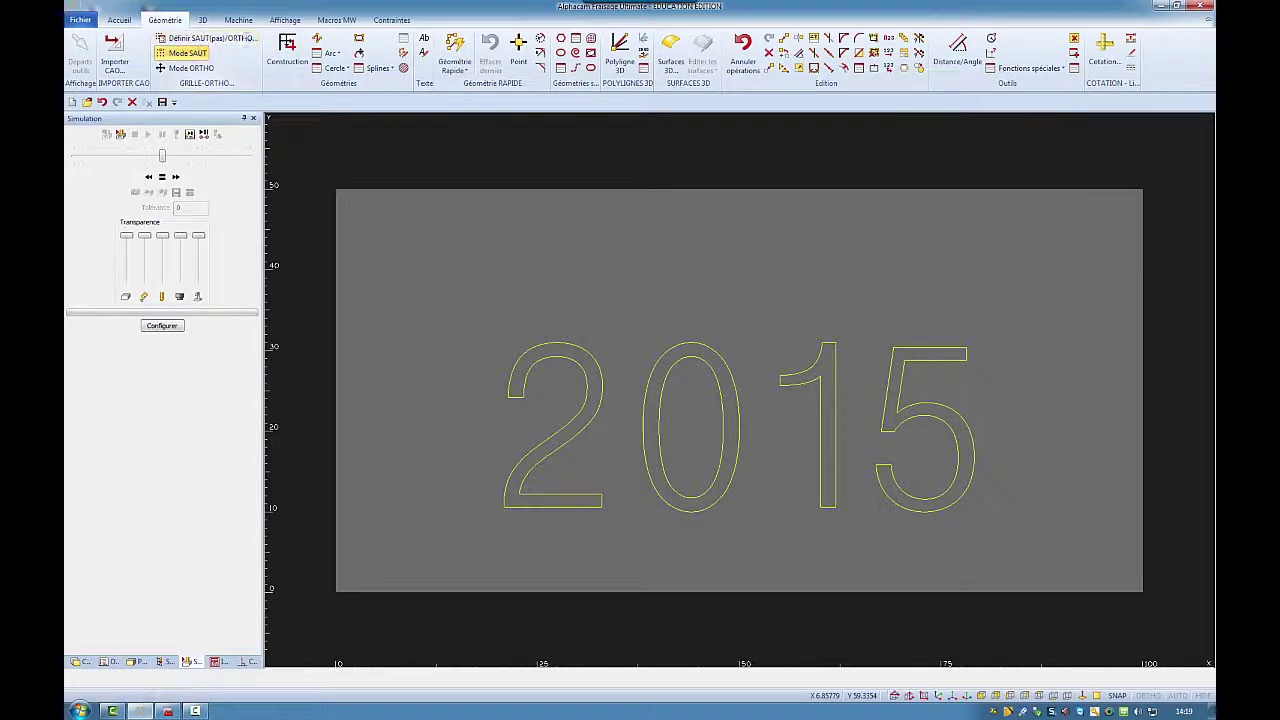
left_click(424, 56)
left_click(824, 358)
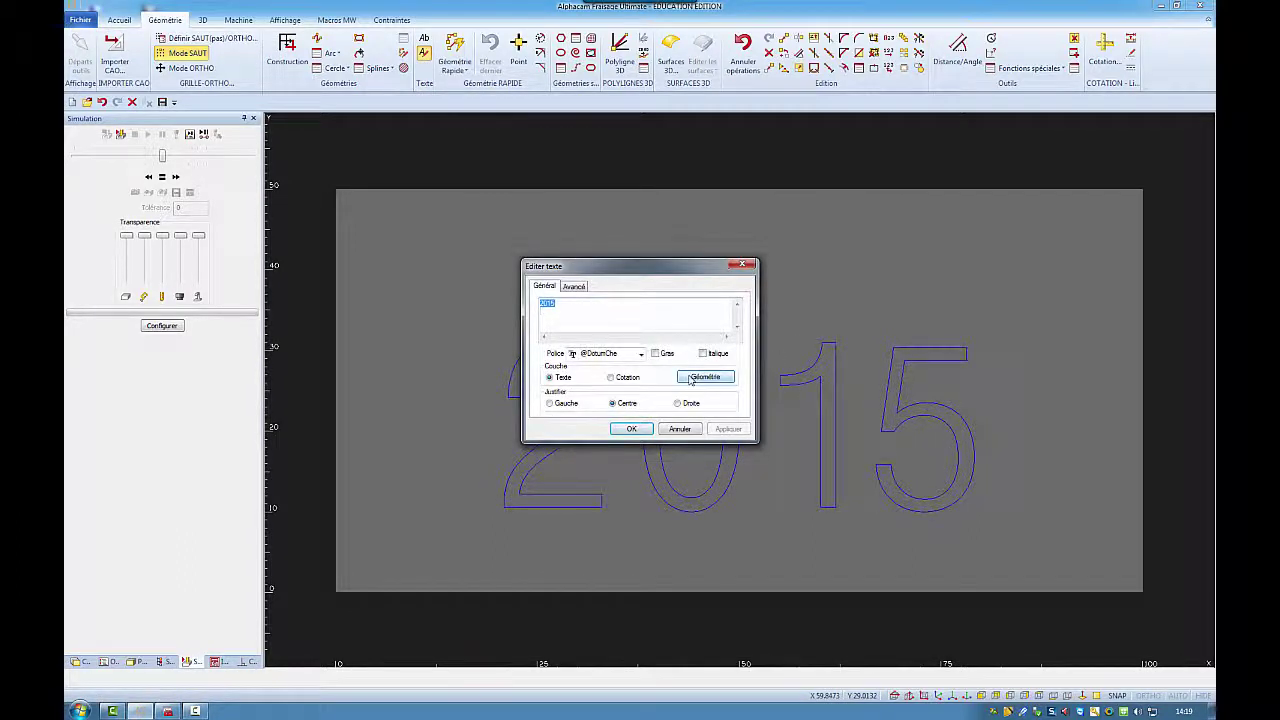
left_click(680, 429)
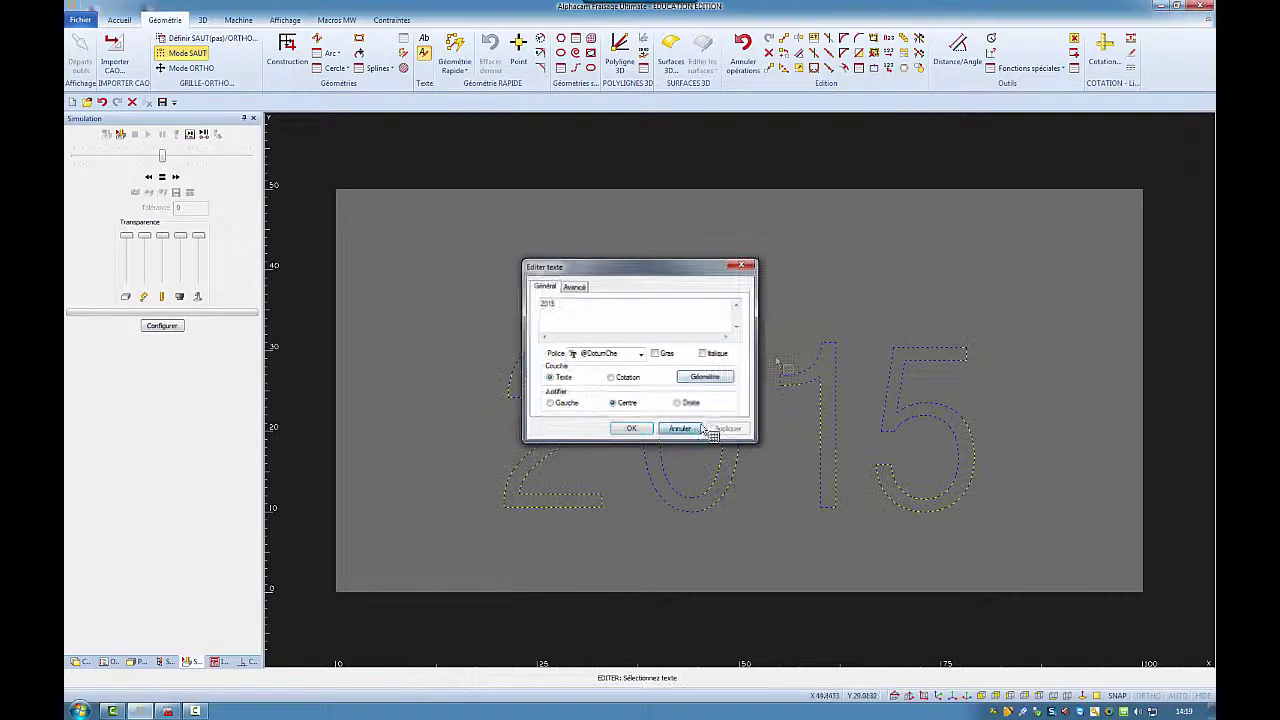
Convert the 2015 text from text (Texte) to geometry (Géométrie) with the Changer command
left_click(857, 57)
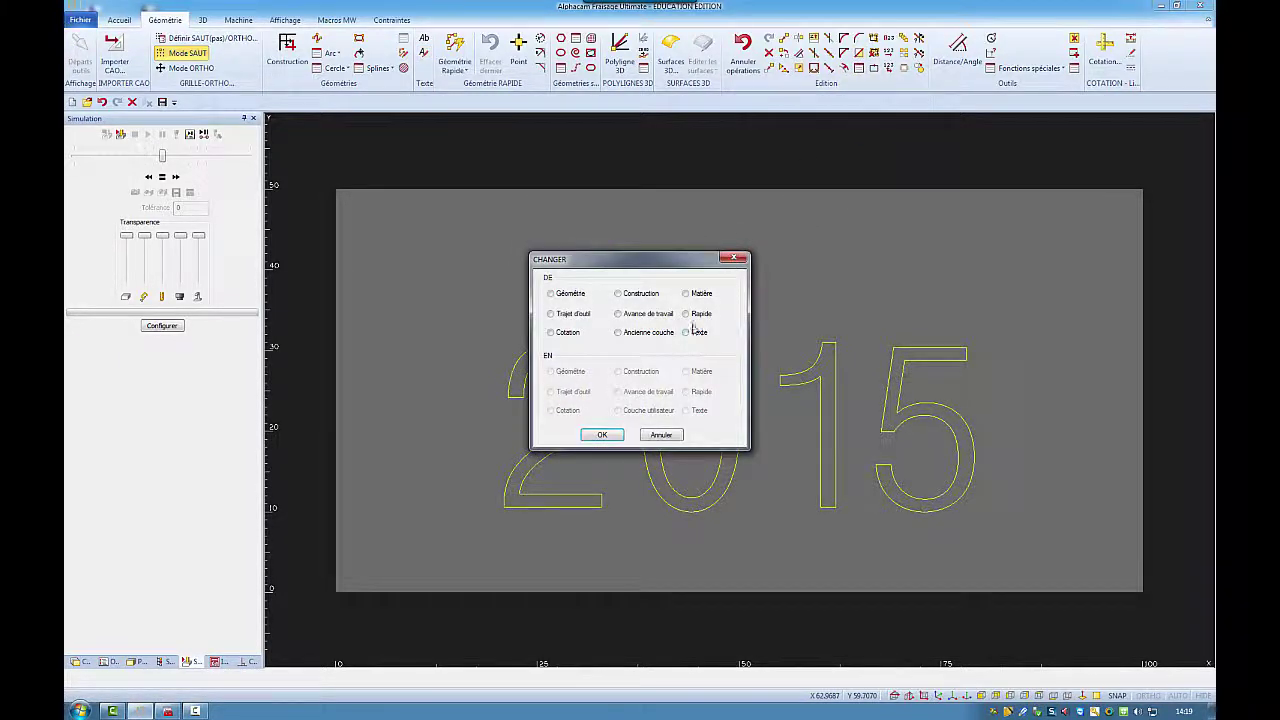
left_click(686, 332)
left_click(550, 371)
left_click(601, 434)
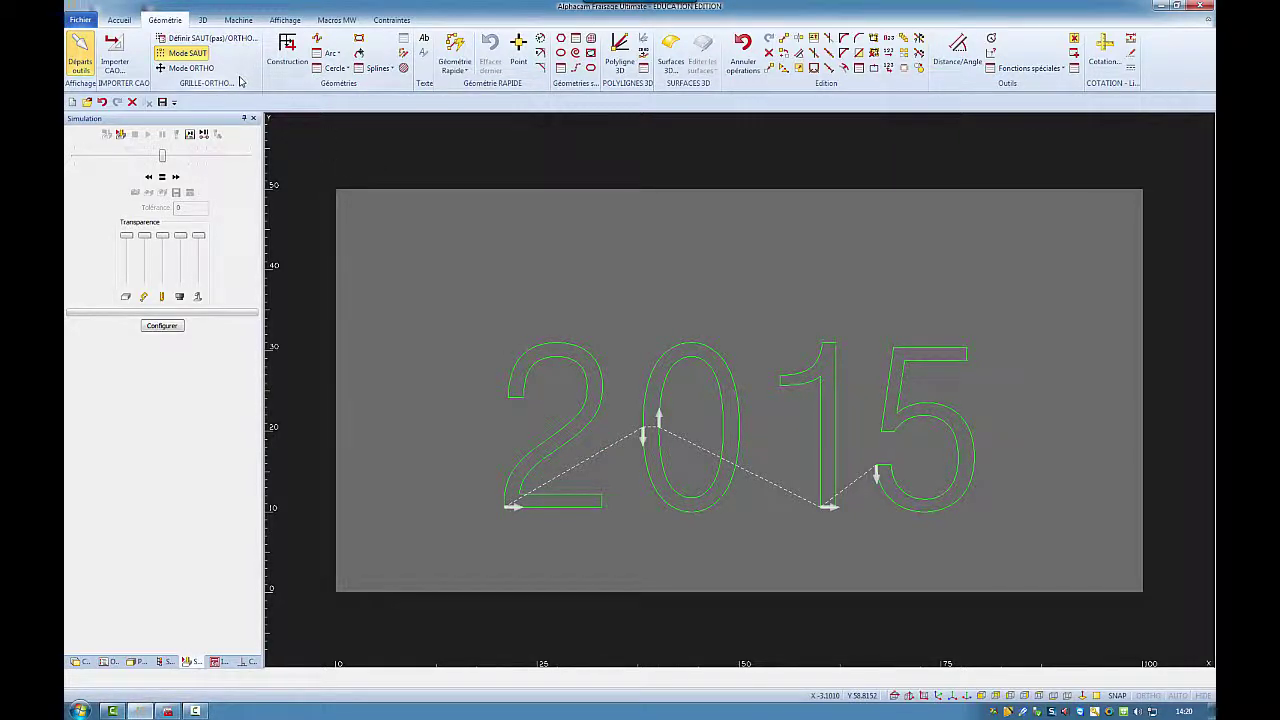
Select the 60-degree, 2 mm diameter engraving cutter from the "Fraises à graver + spéciales" tool folder
left_click(238, 20)
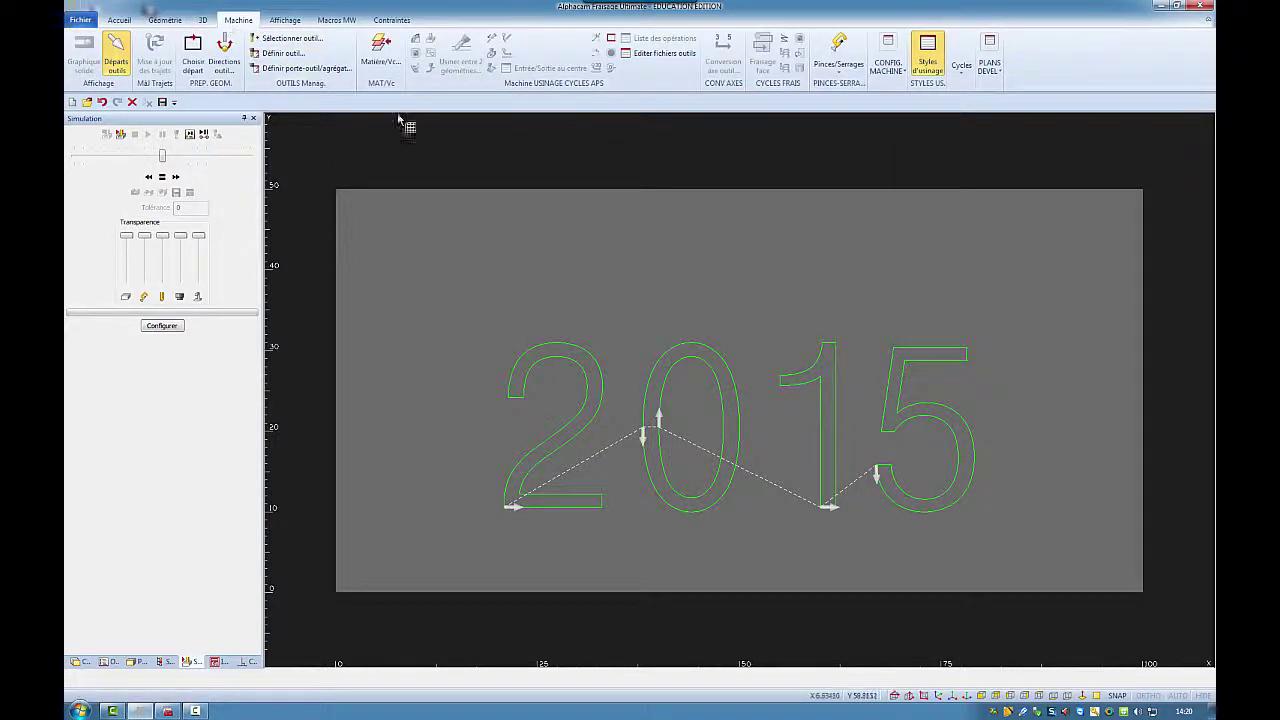
left_click(290, 40)
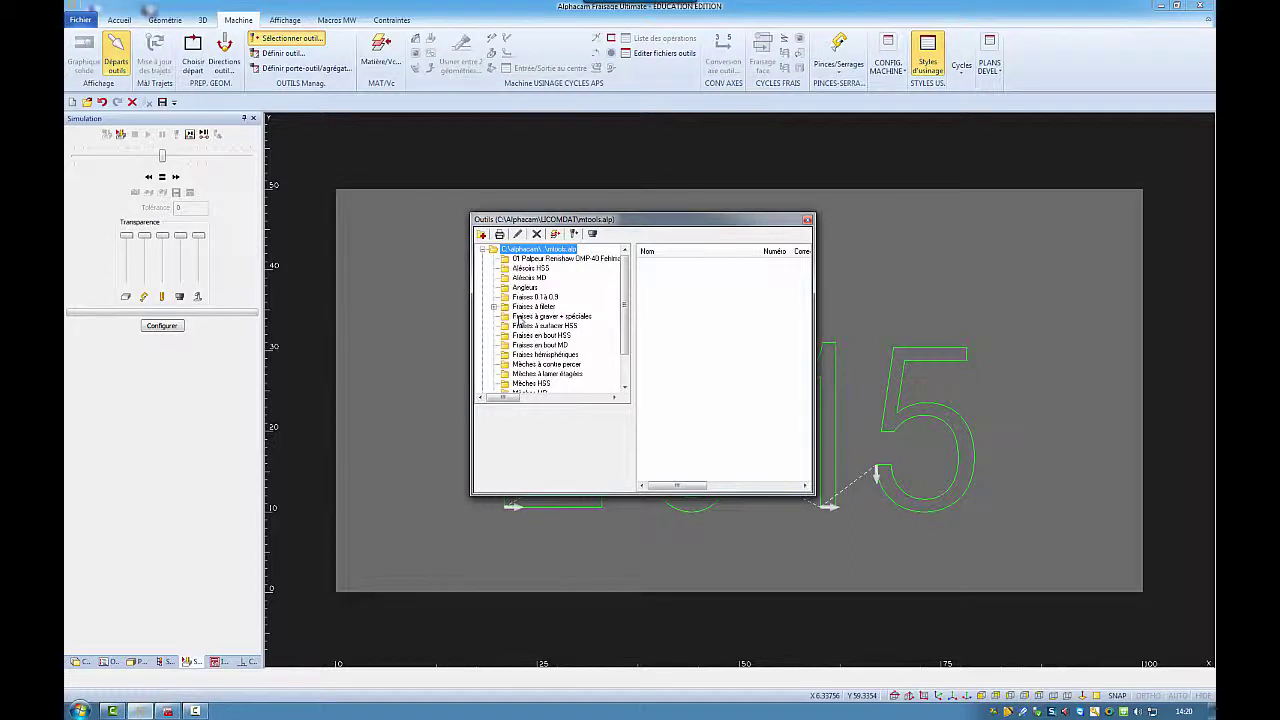
left_click(582, 318)
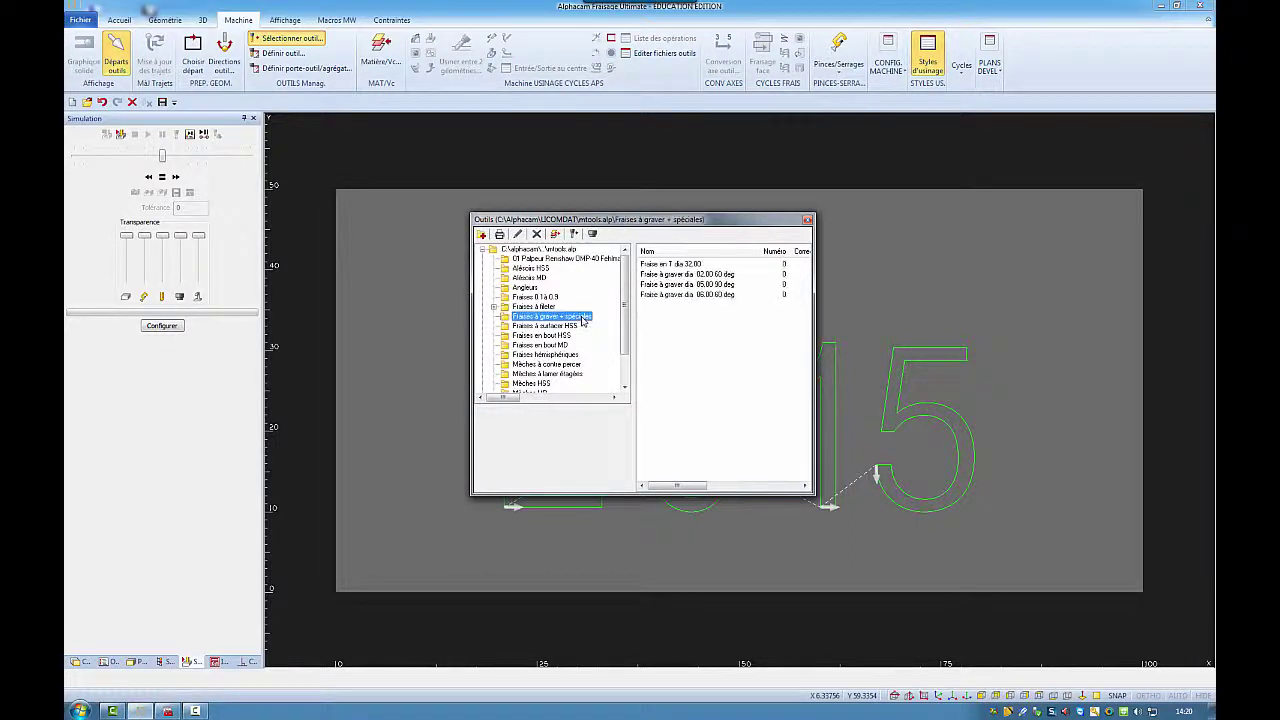
left_click(690, 276)
double_click(681, 276)
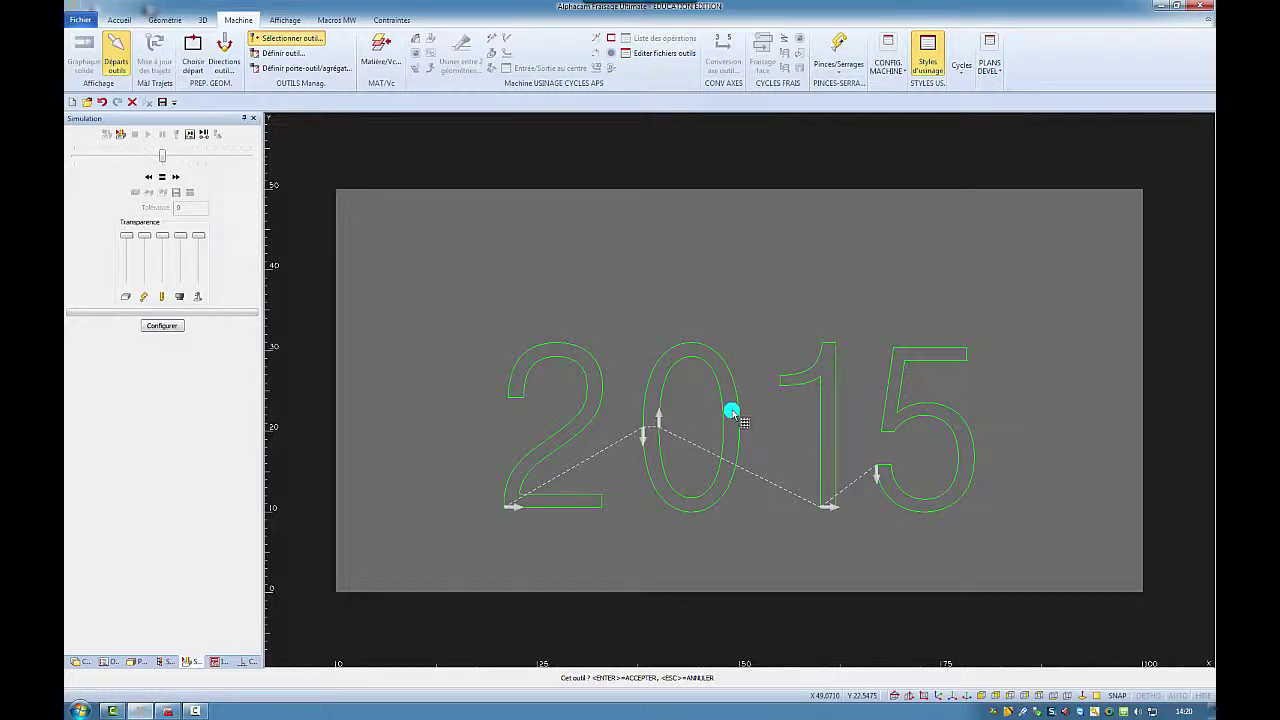
left_click(893, 423)
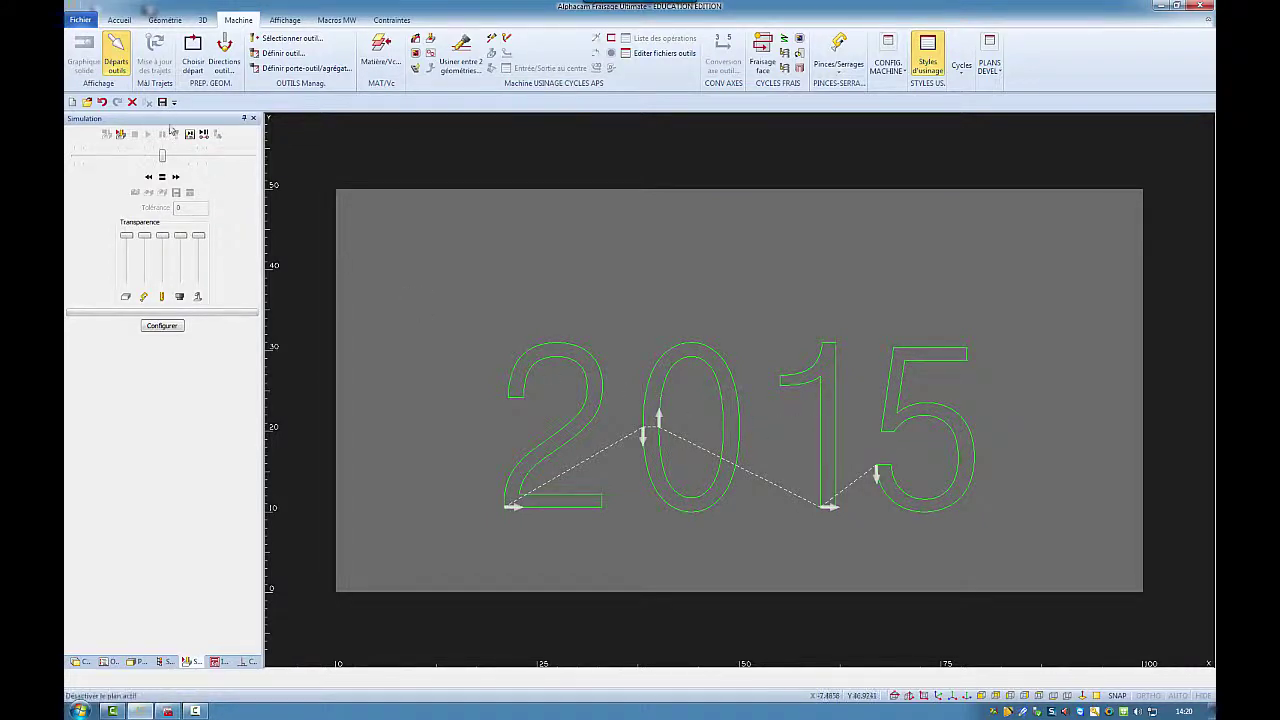
Set the material cutting speed to Vc 20m/min
left_click(379, 55)
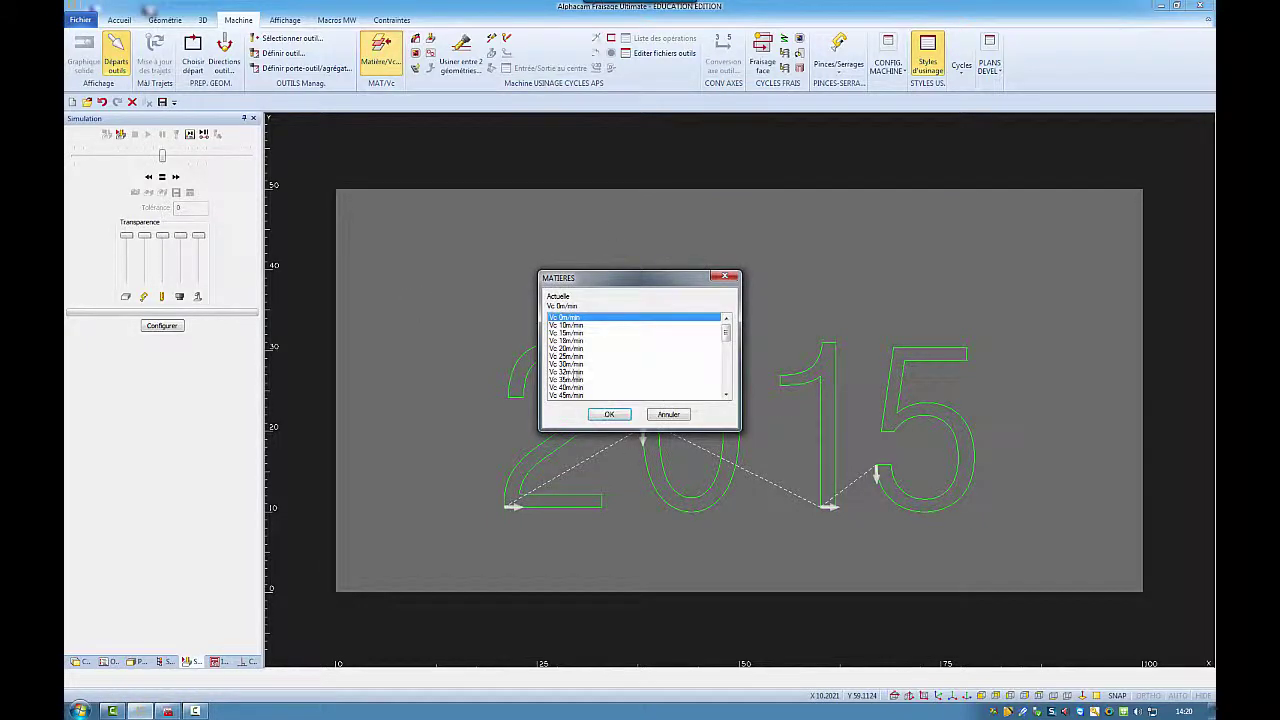
left_click(563, 348)
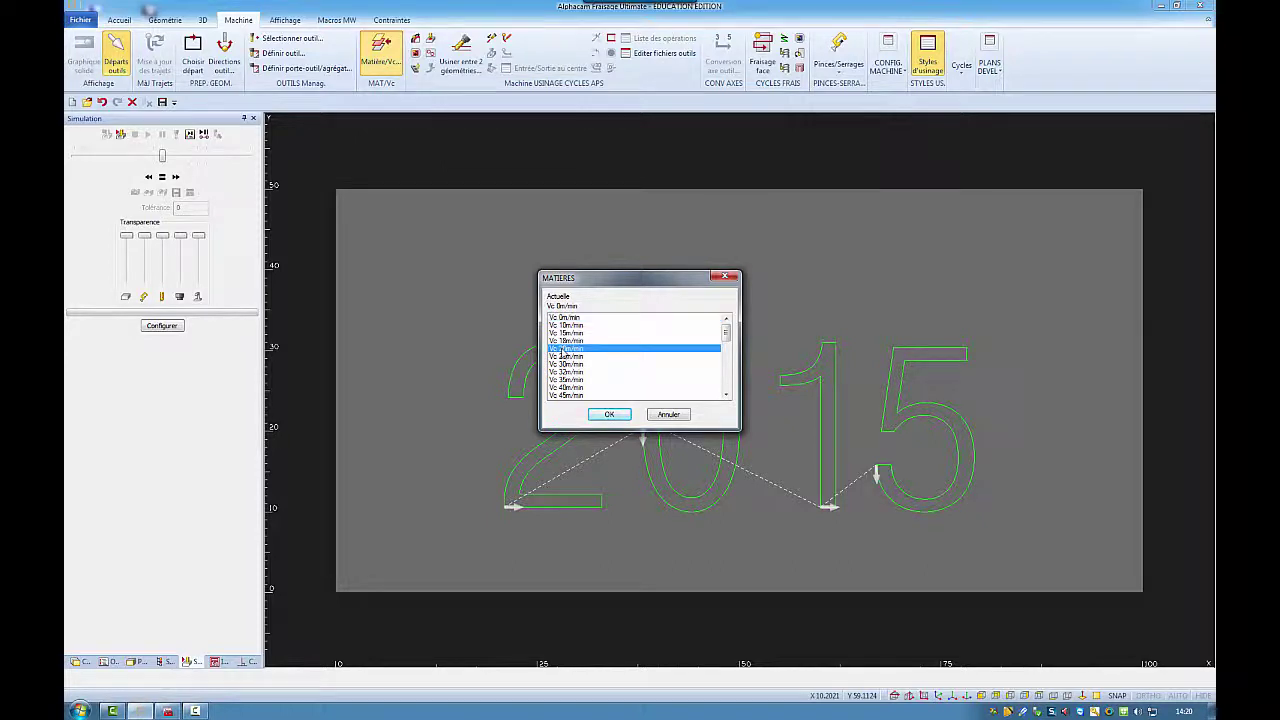
left_click(605, 413)
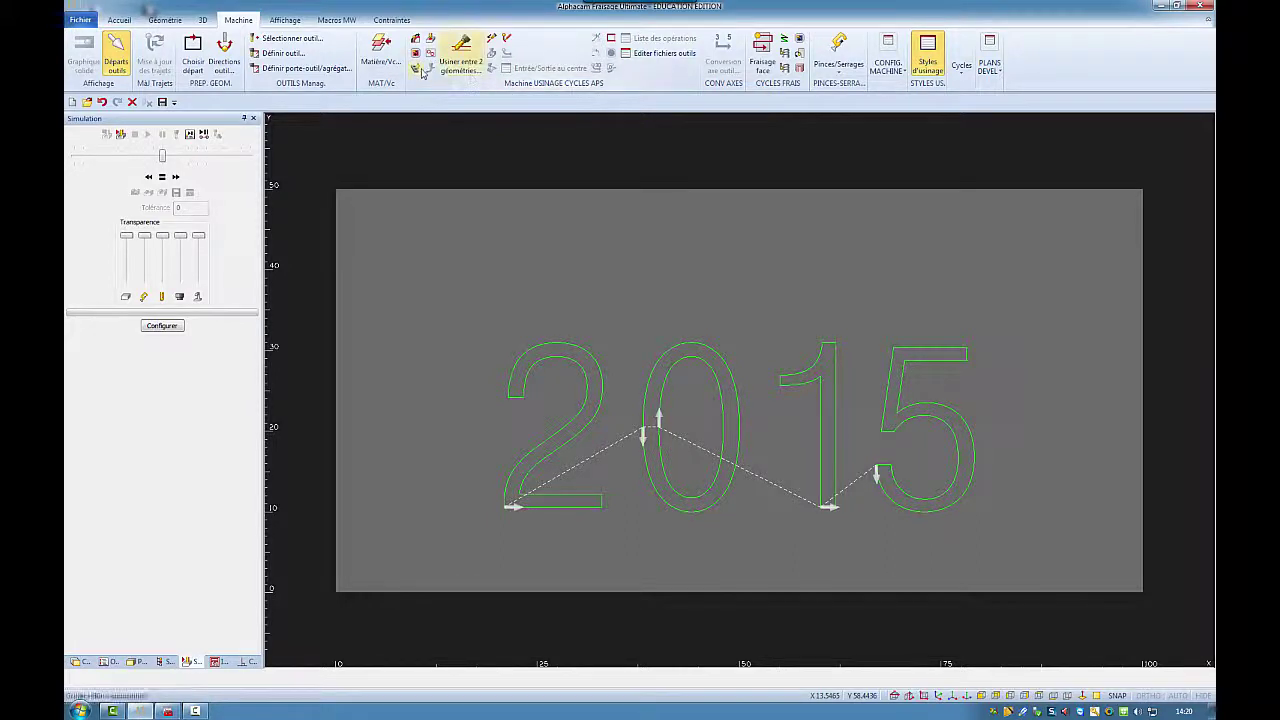
Set up a 3D engraving by the geometry method for selected geometries with straight XY corners and a cutting depth of -100
left_click(415, 70)
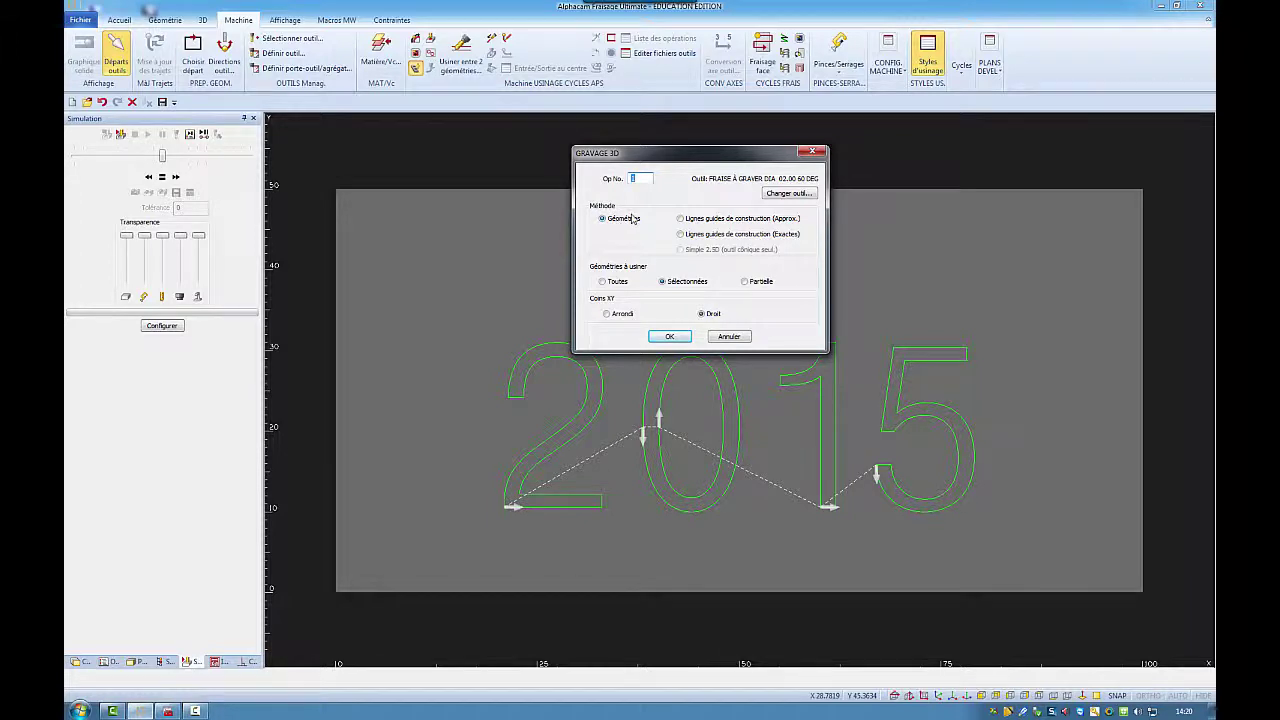
left_click(669, 337)
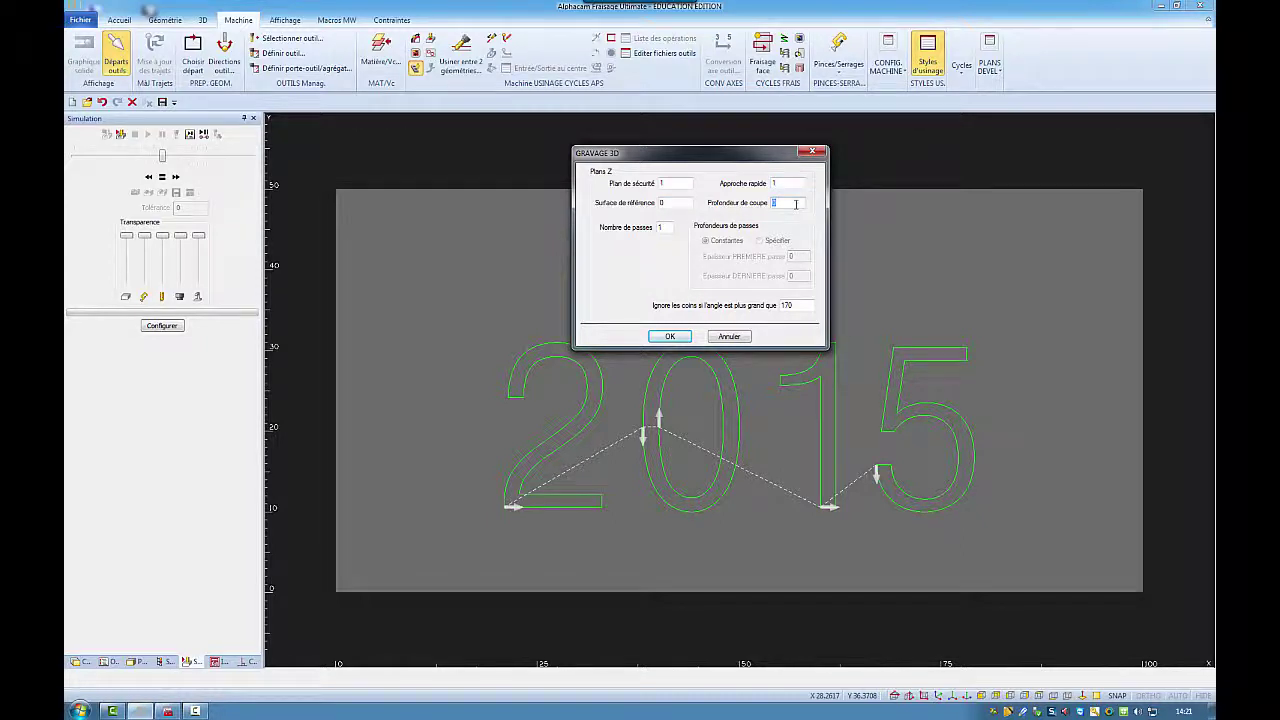
type("-100")
left_click(670, 336)
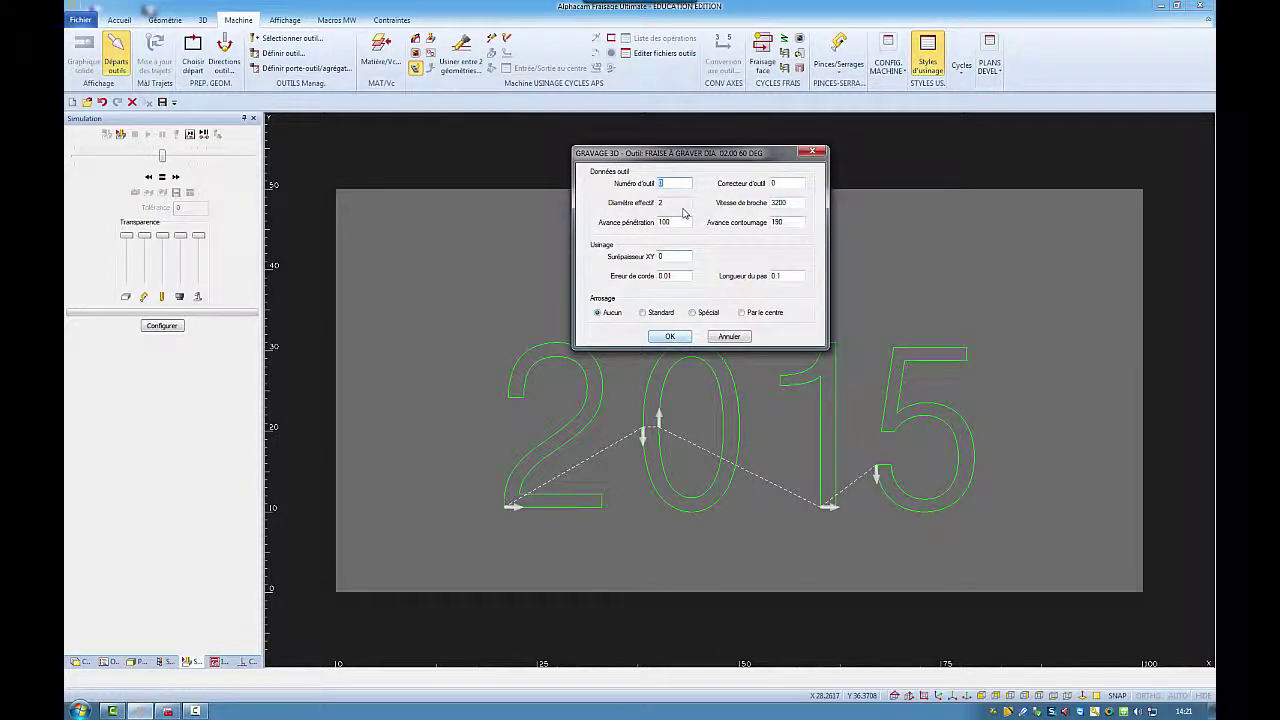
Set the tool number and offset to 1 with standard coolant, and apply the 3D engraving to all the 2015 contours
type("1")
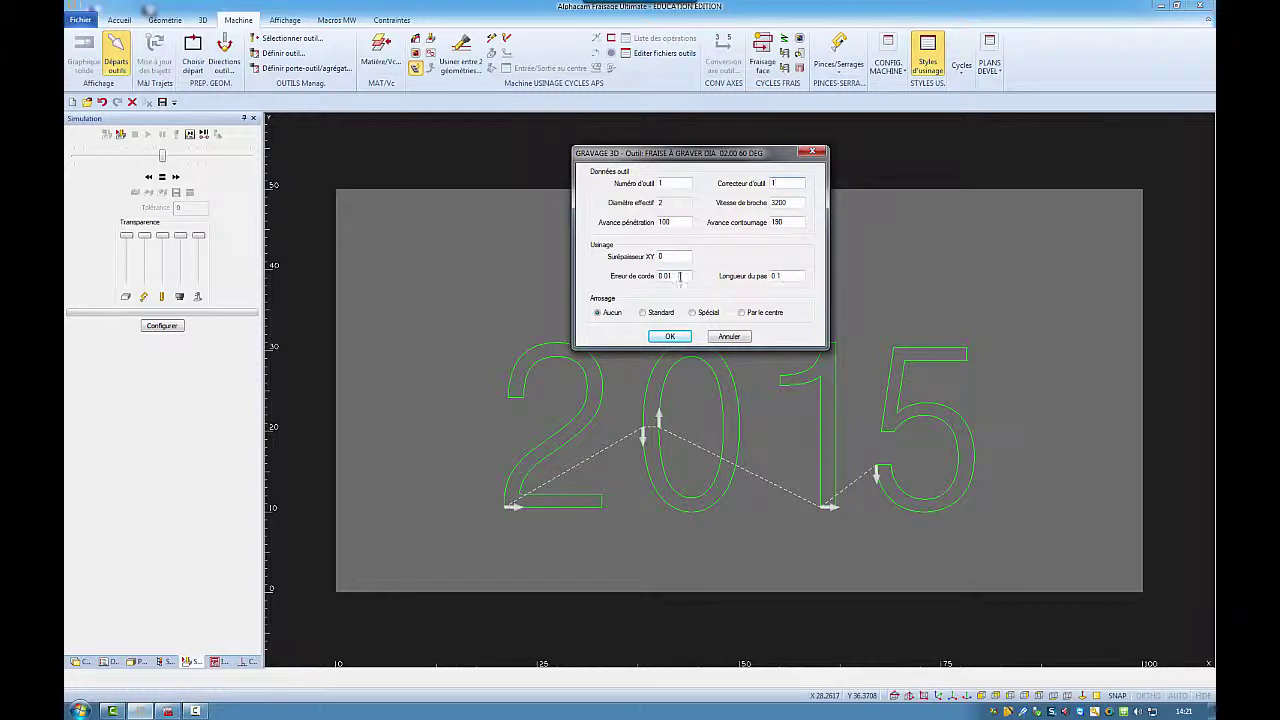
left_click(660, 312)
left_click(664, 336)
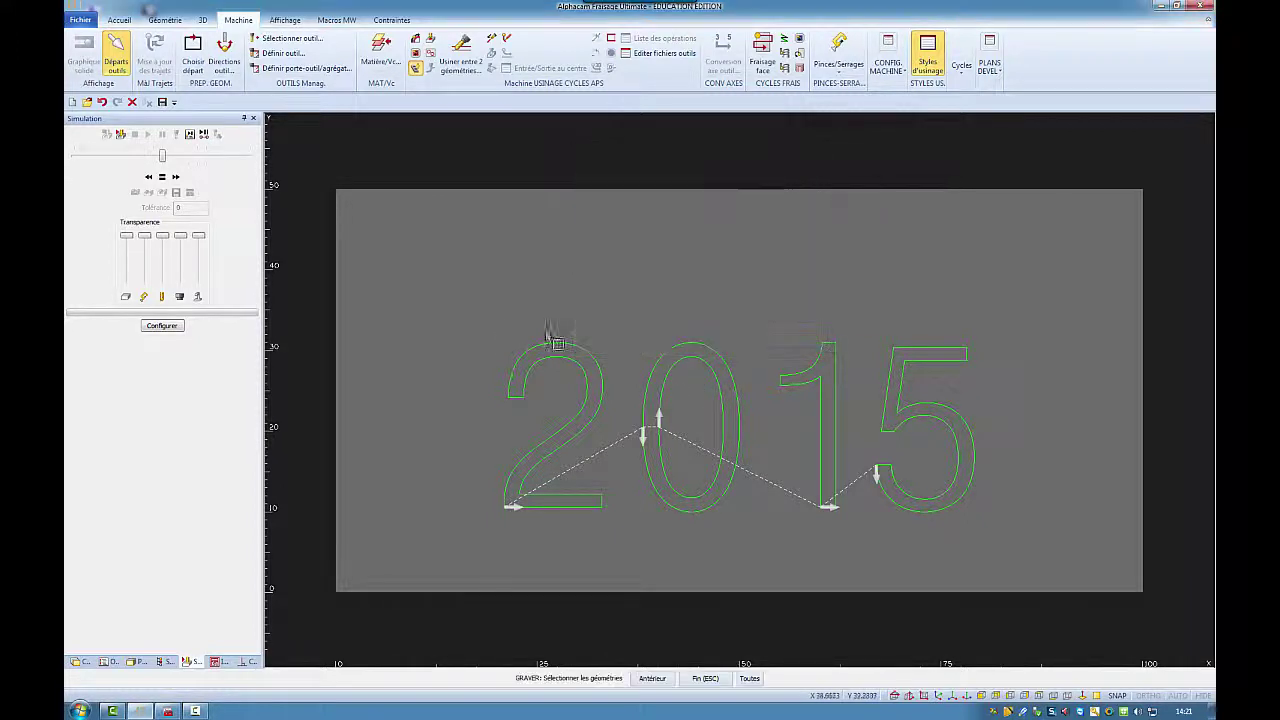
left_click_drag(468, 319, 1045, 550)
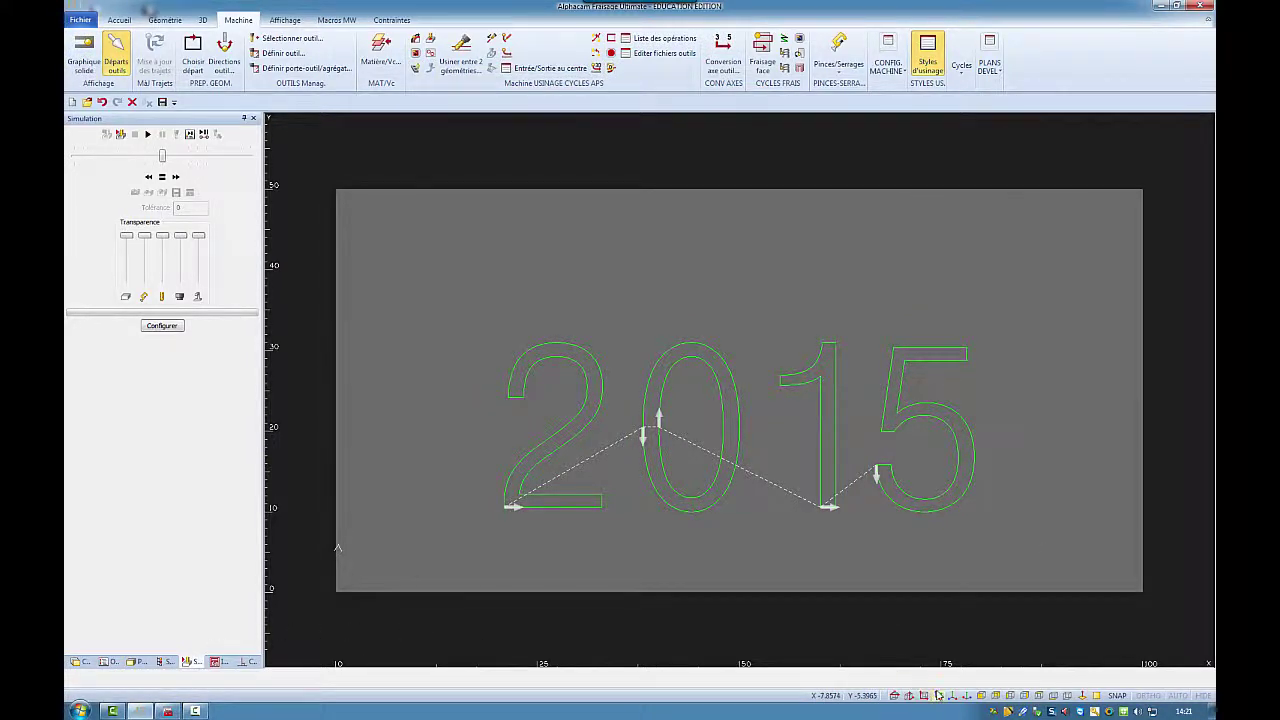
Examine the engraving toolpaths in an isometric view and from above with rendering turned off
left_click(938, 695)
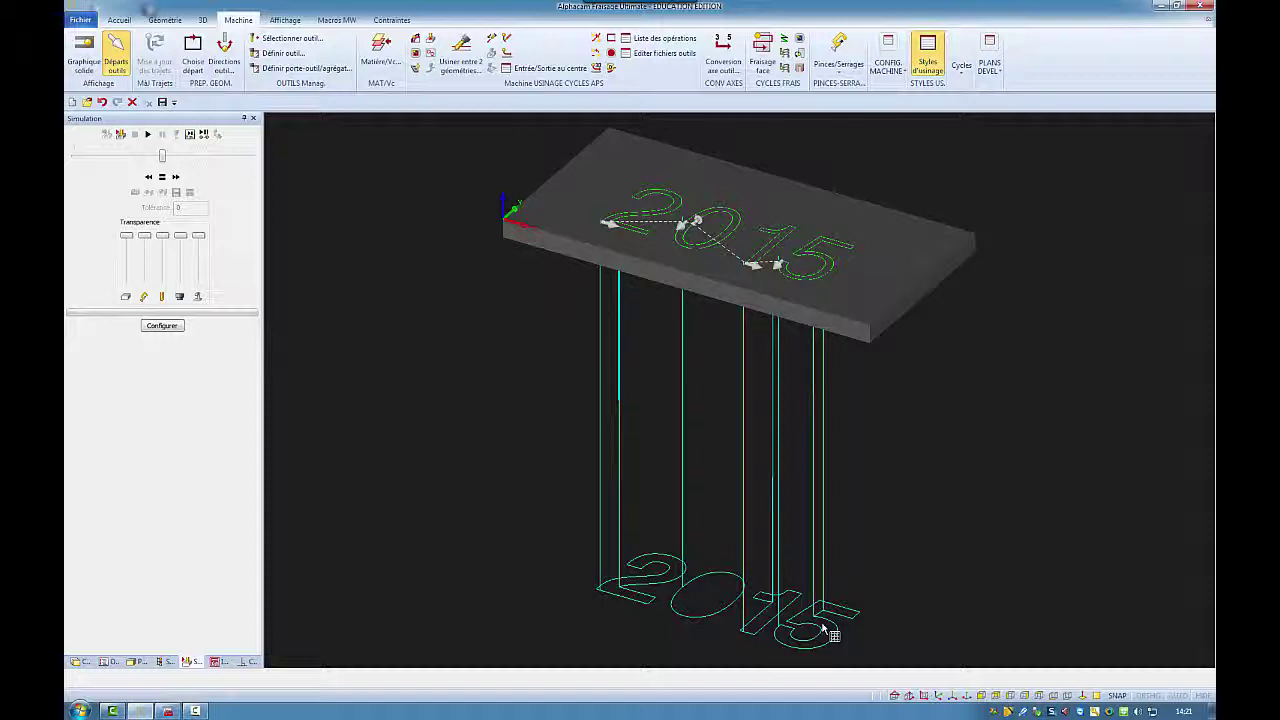
left_click(893, 695)
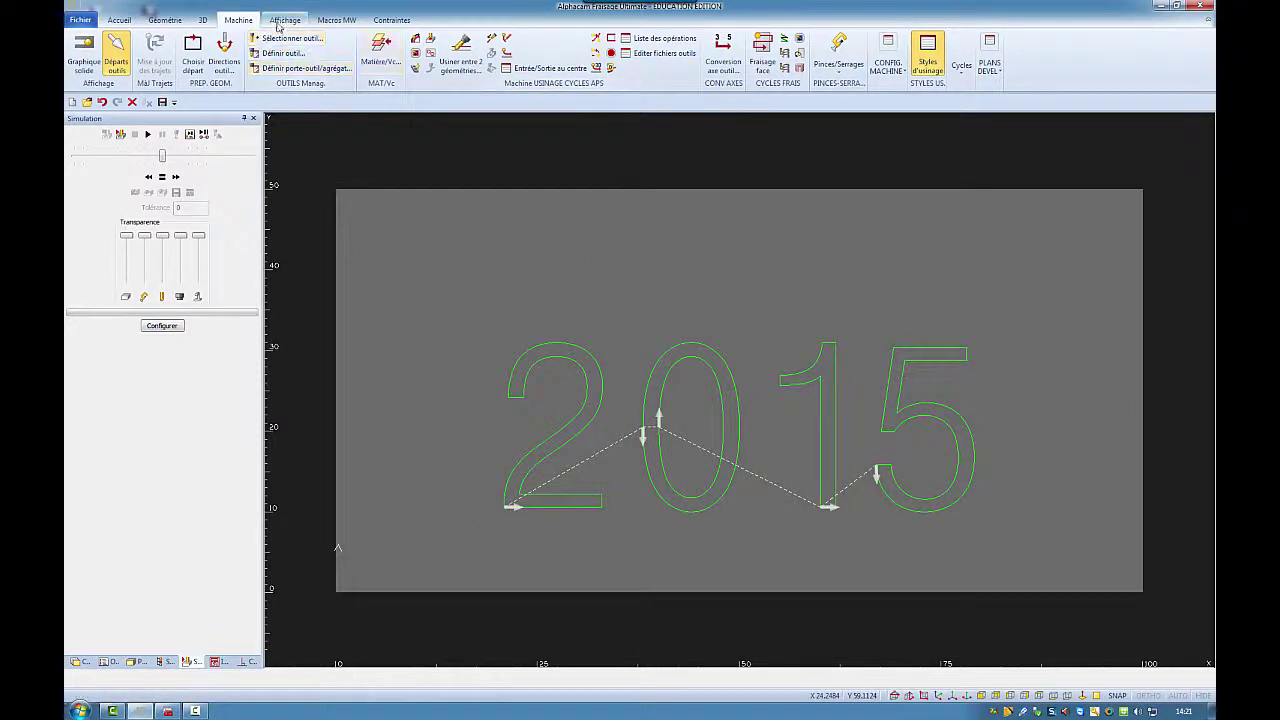
left_click(284, 20)
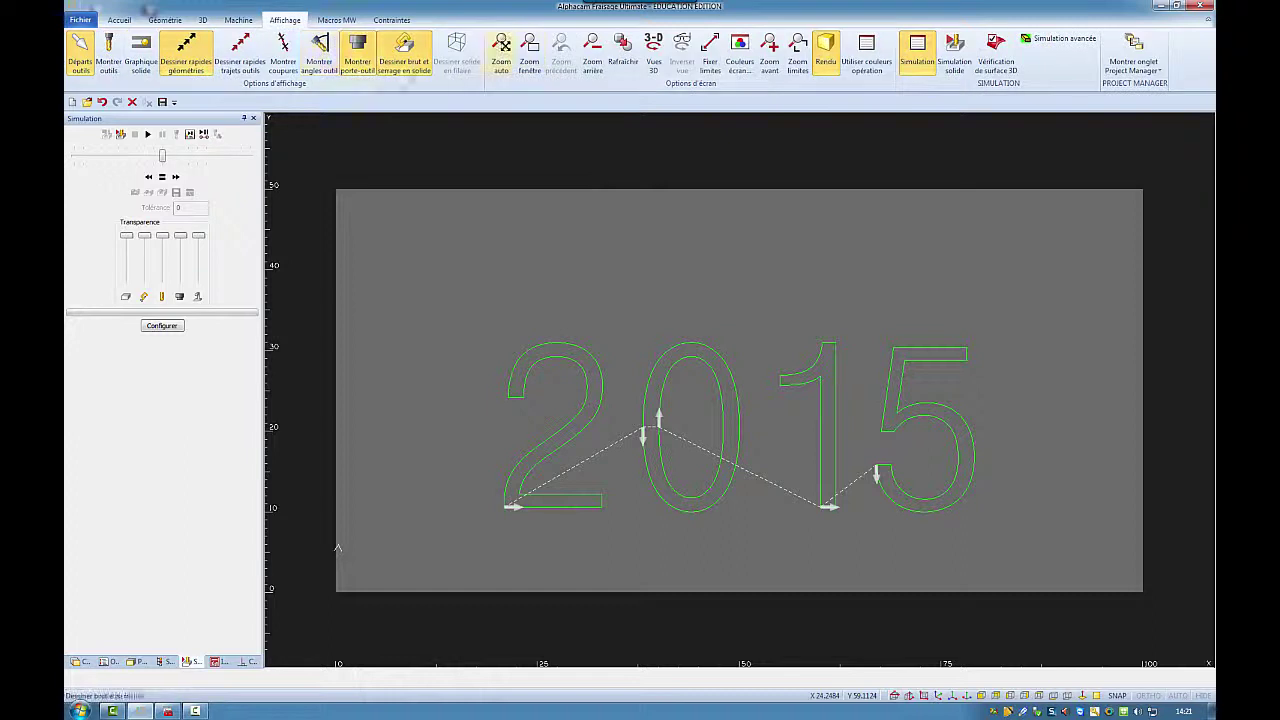
left_click(825, 48)
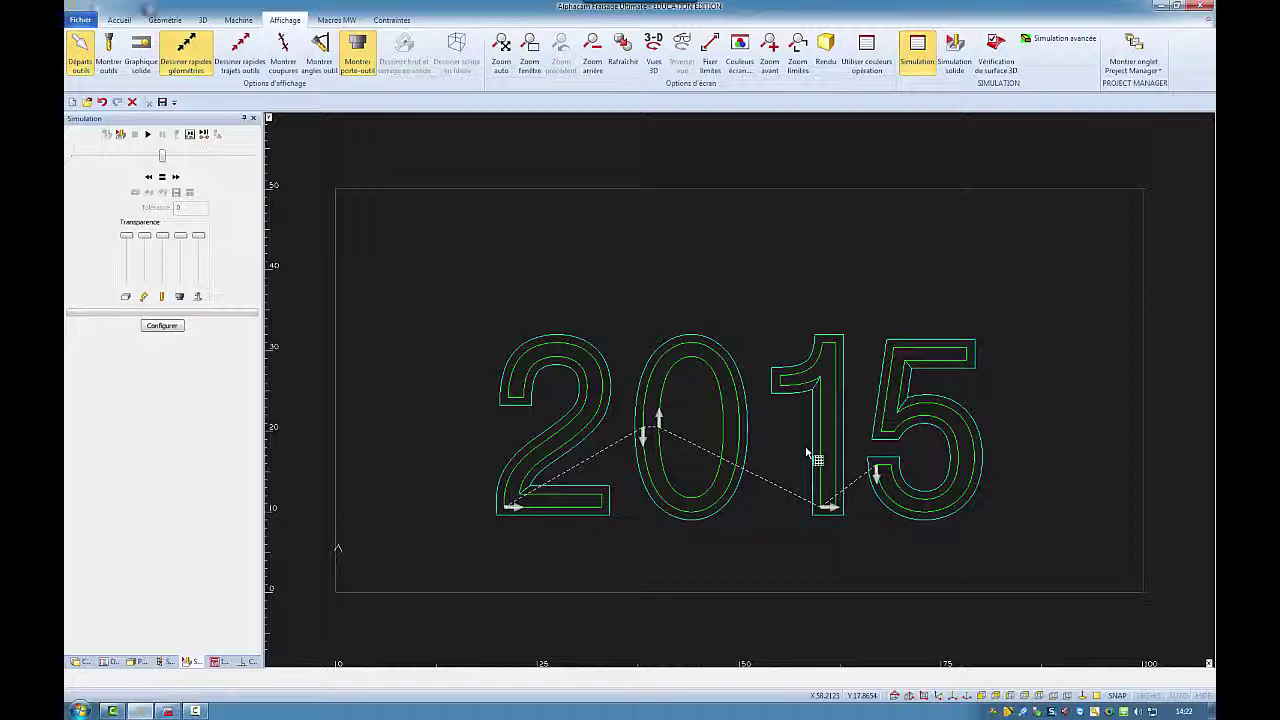
Set the tool direction for closed geometries to CCW on the inner side (Intérieur) and apply it to all geometries
left_click(238, 20)
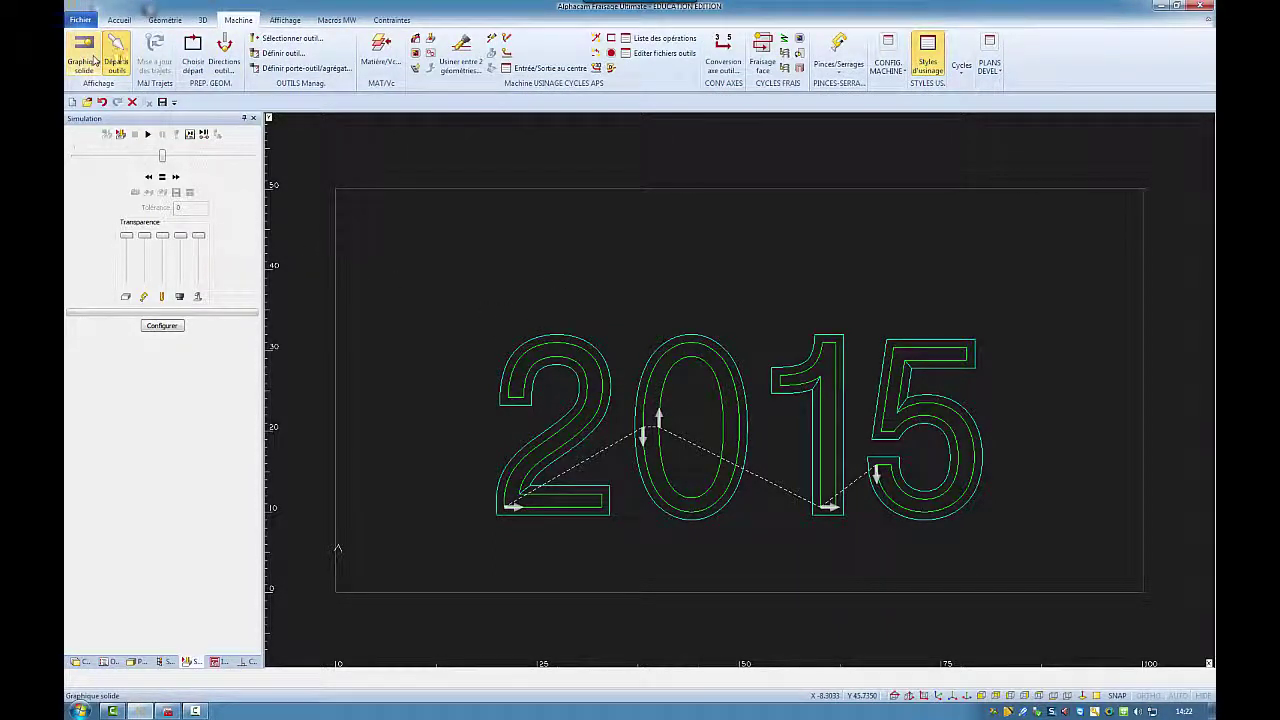
left_click(224, 50)
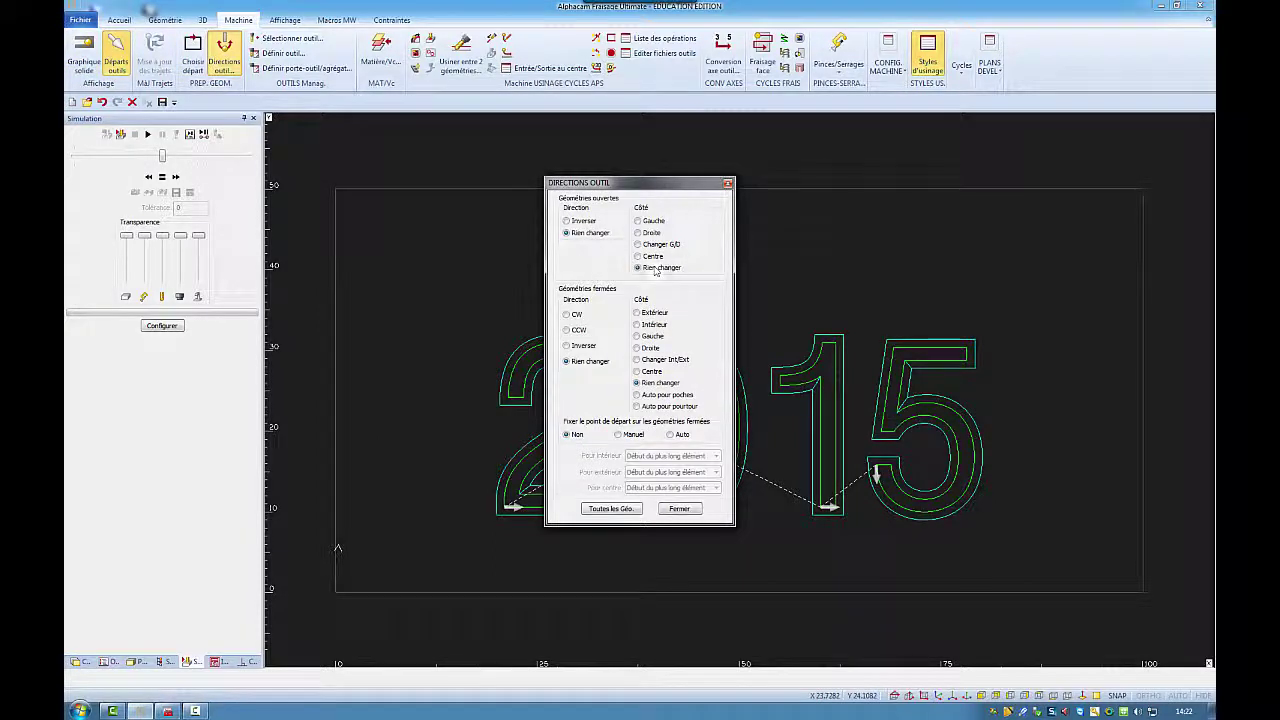
left_click(637, 324)
left_click(567, 329)
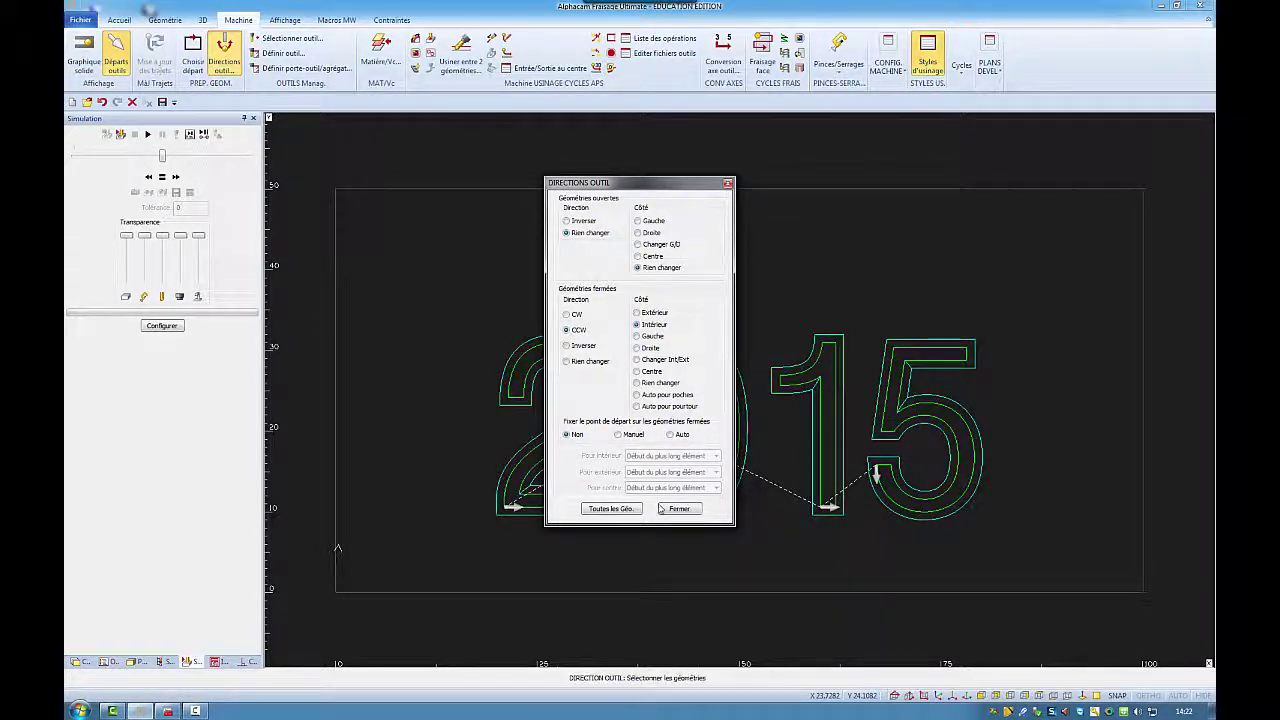
left_click(610, 508)
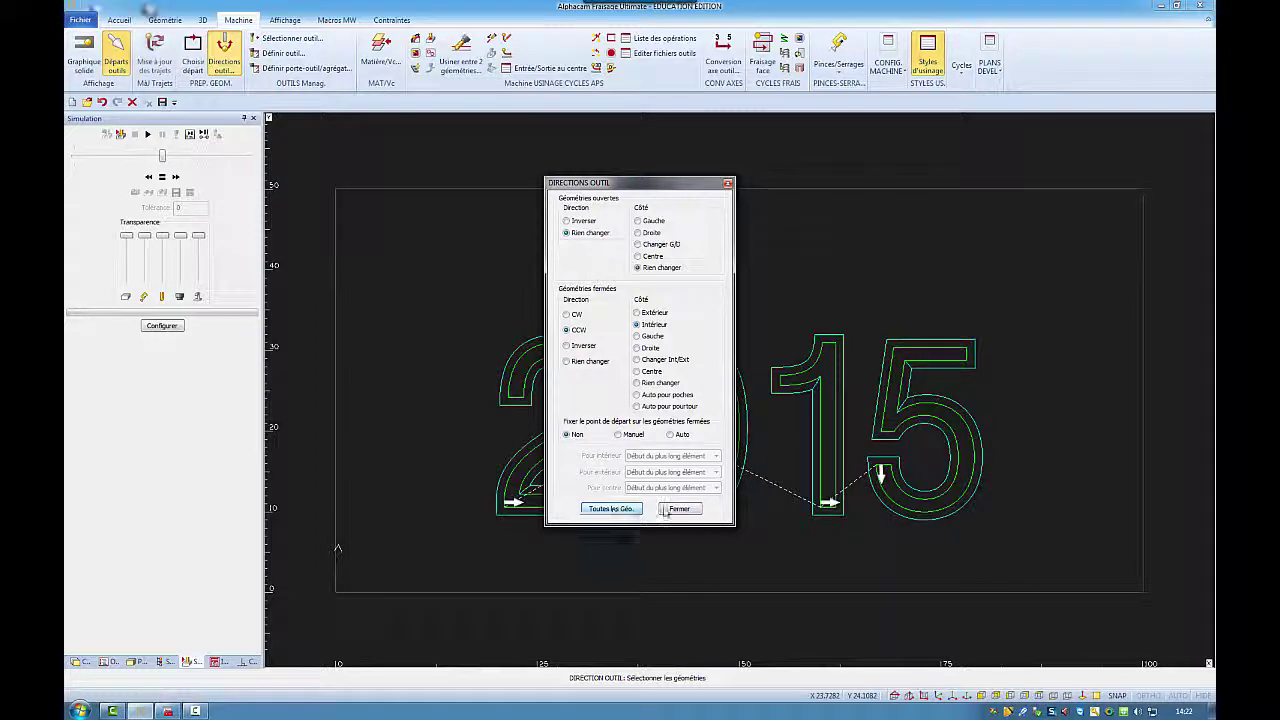
Set the tool direction of the 0's inner contour to CW on the outer side (Extérieur) and update the engraving toolpaths
left_click(567, 314)
left_click(637, 312)
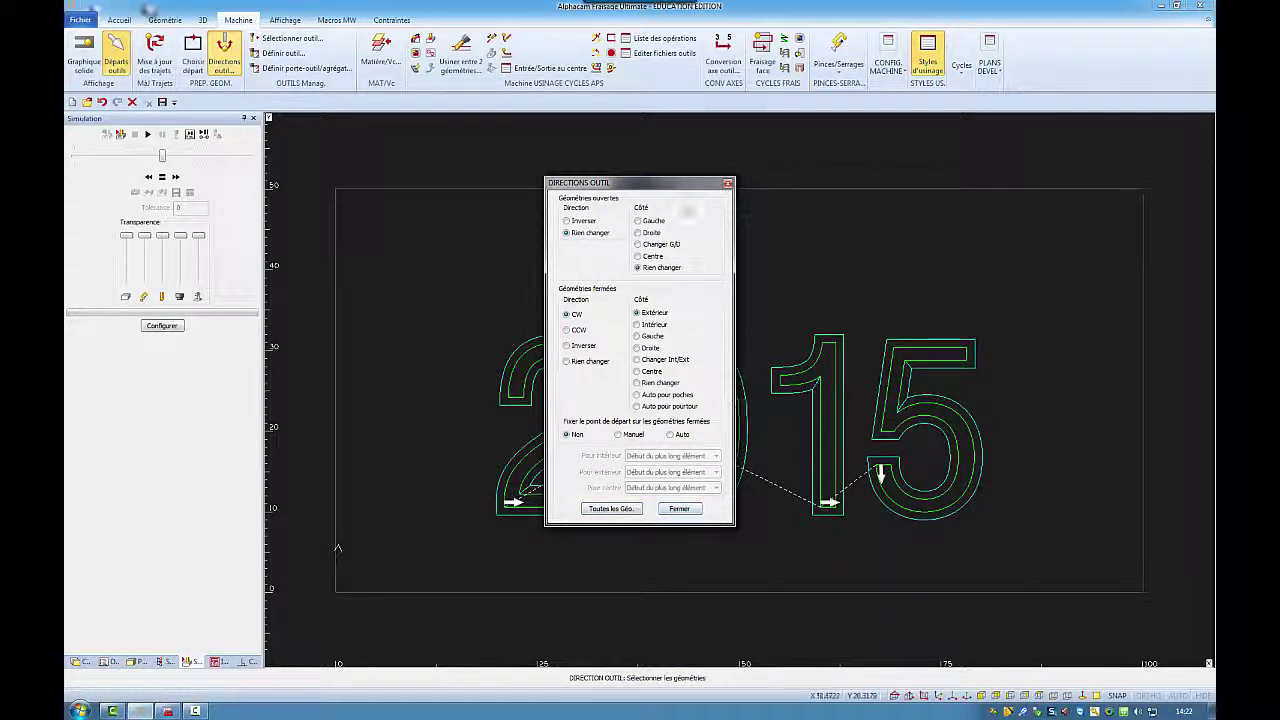
left_click_drag(683, 197, 508, 213)
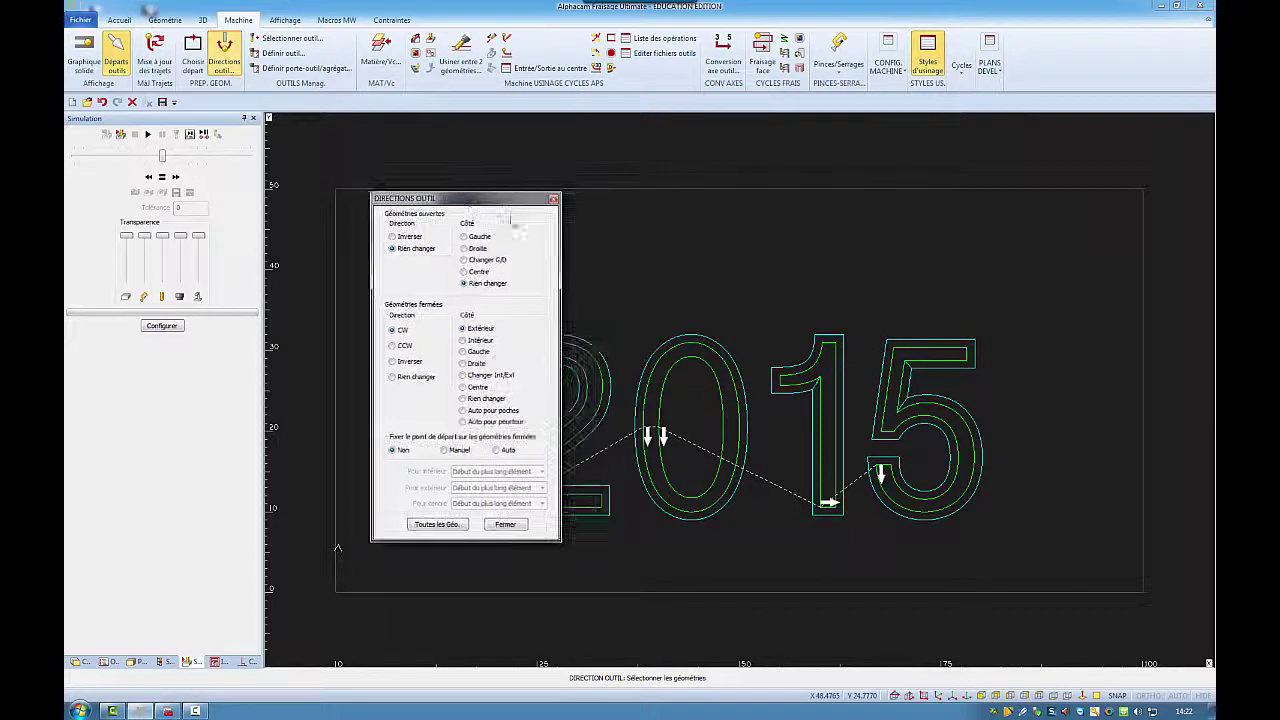
left_click(706, 370)
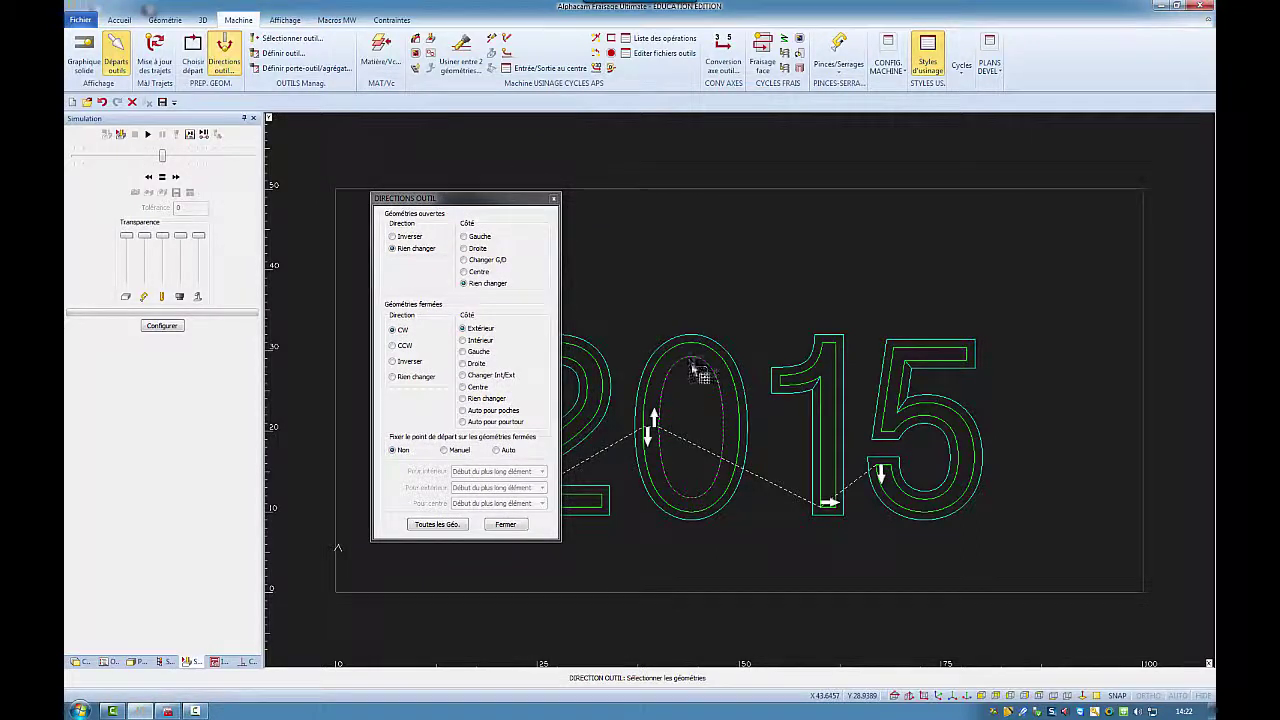
left_click(511, 527)
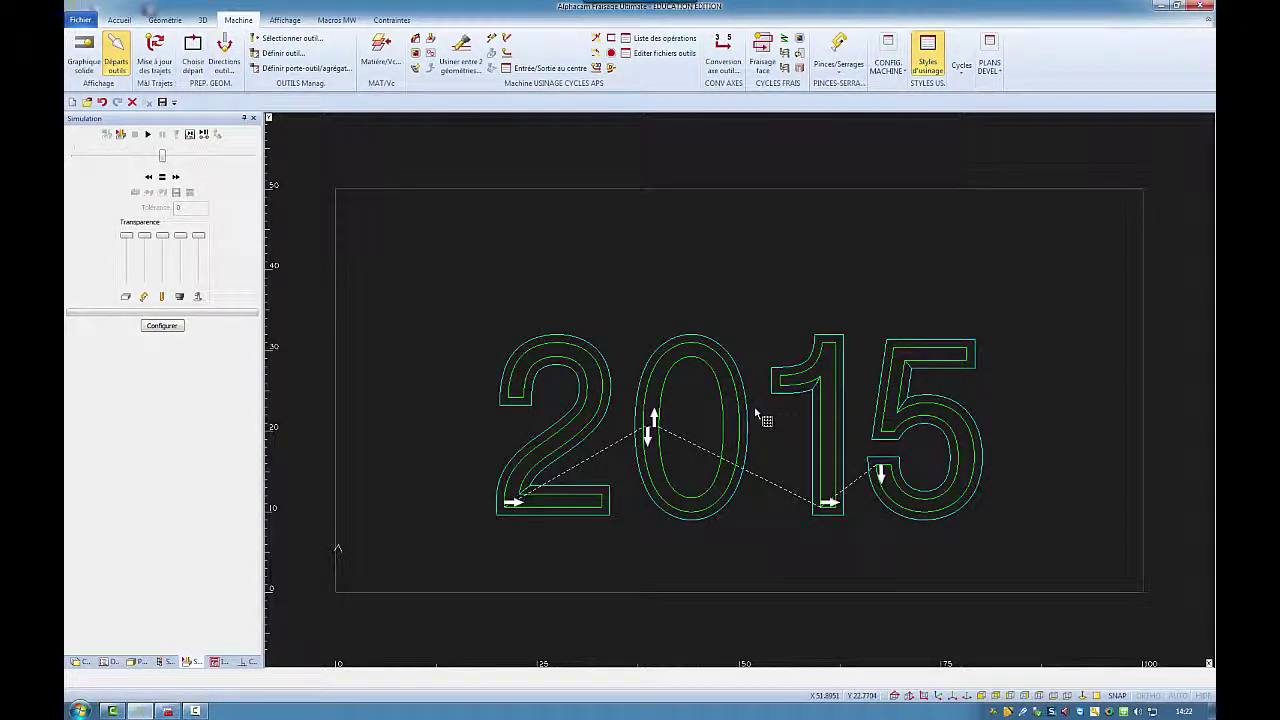
left_click(160, 60)
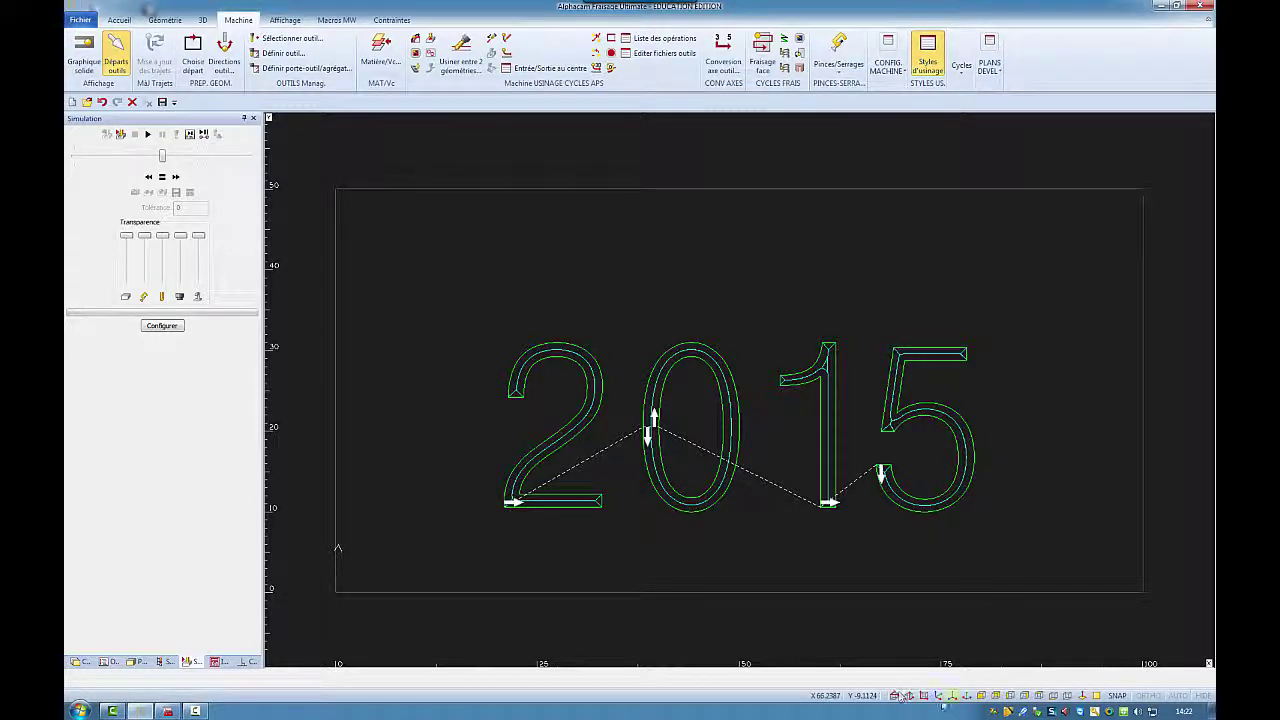
Edit the 3D engraving operation and replace its tool with the engraving cutter Fraise à graver dia 06.00 60 deg
left_click(939, 697)
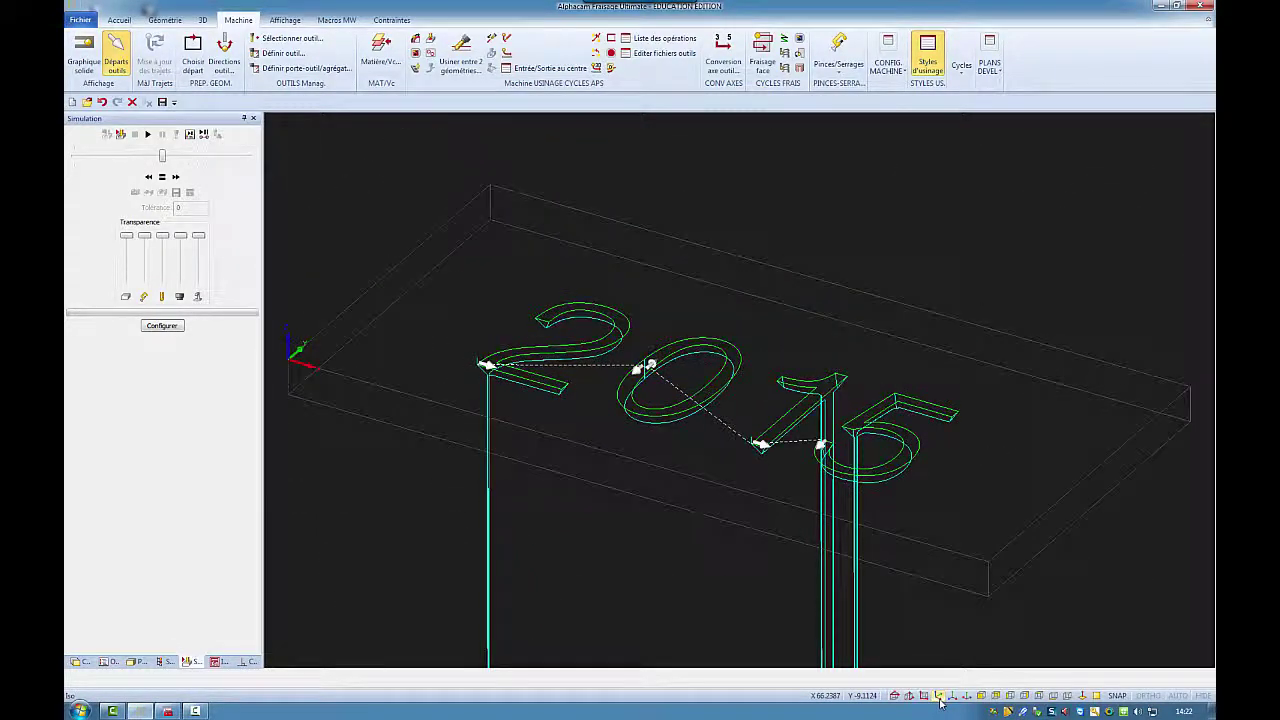
scroll(694, 206, "down", 2)
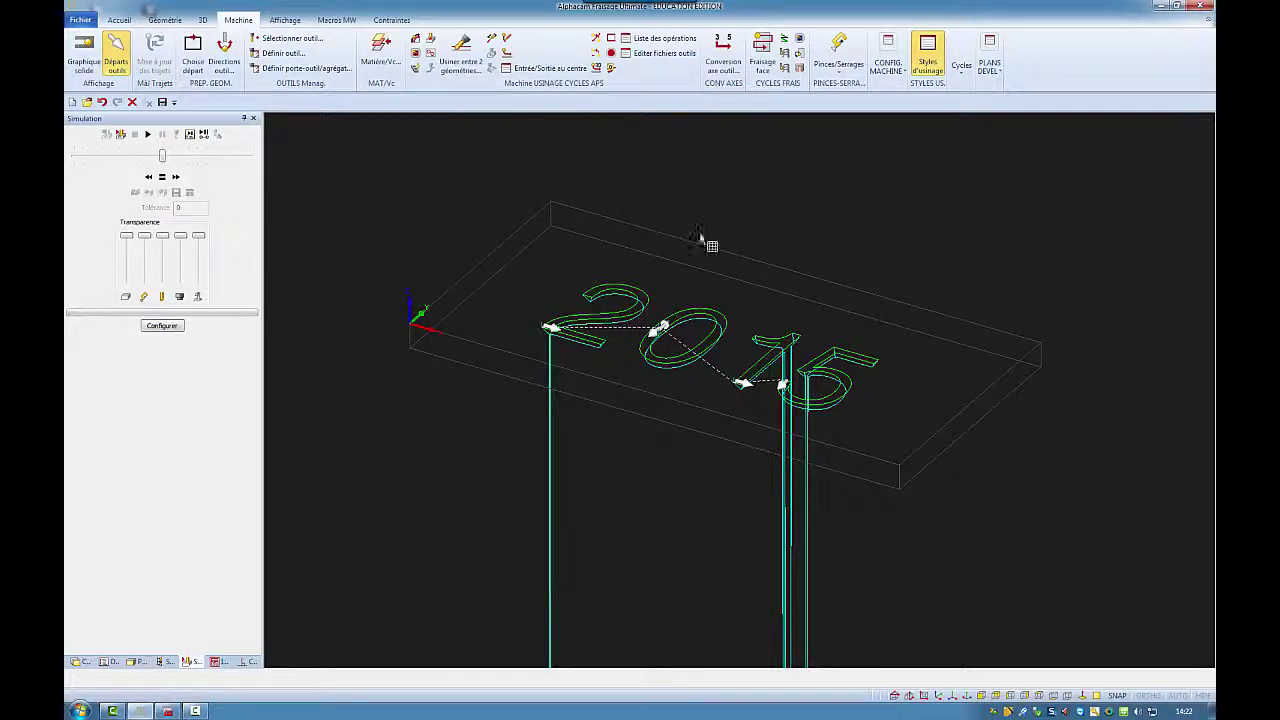
scroll(706, 274, "down", 2)
scroll(755, 598, "up", 2)
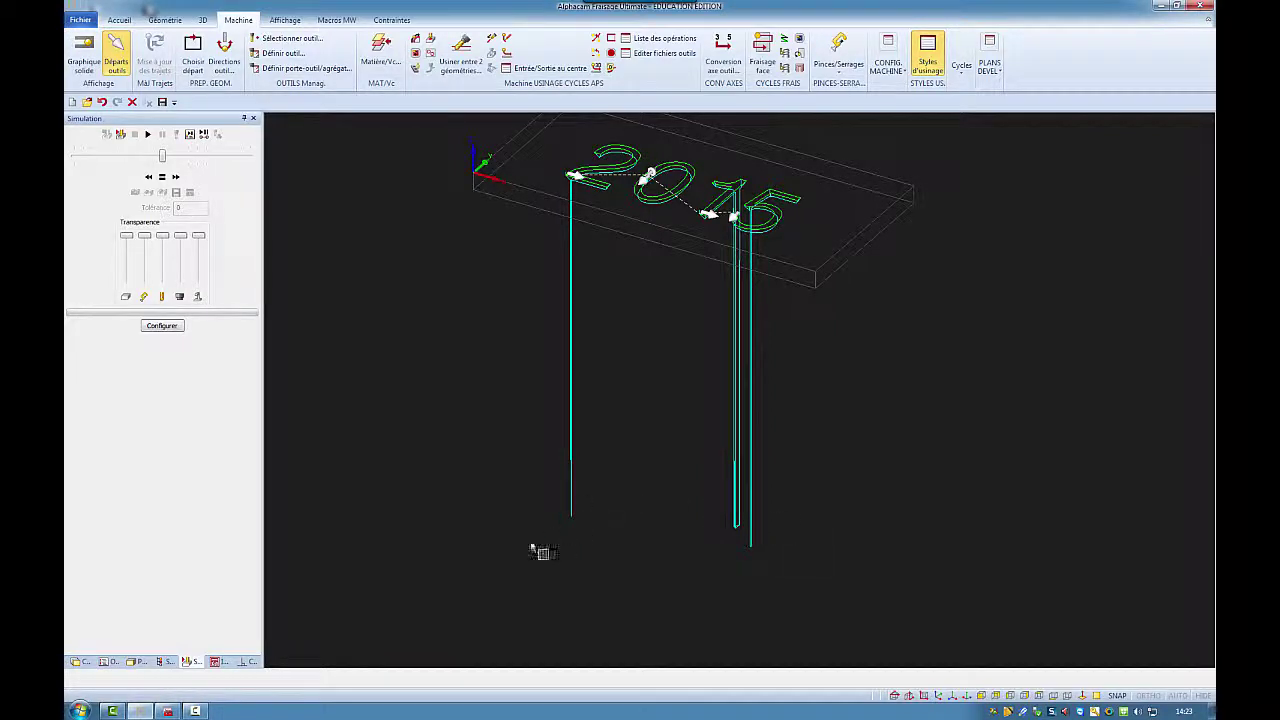
left_click(106, 661)
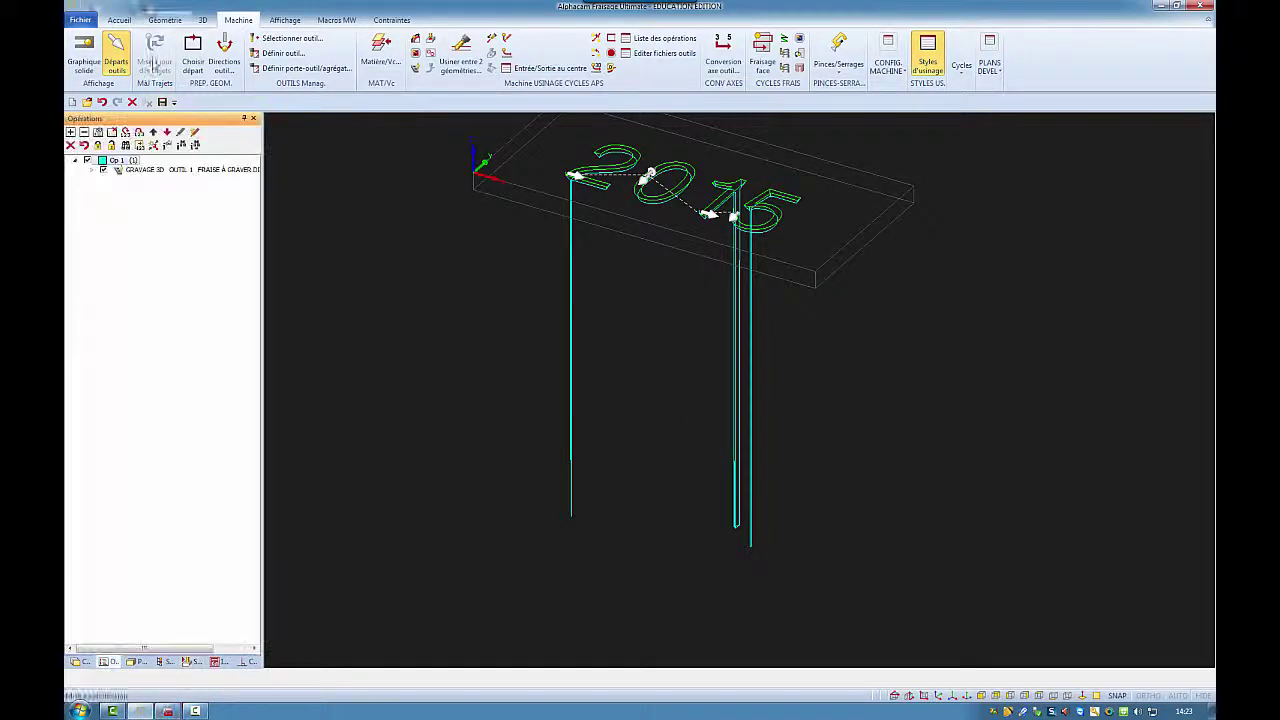
right_click(224, 175)
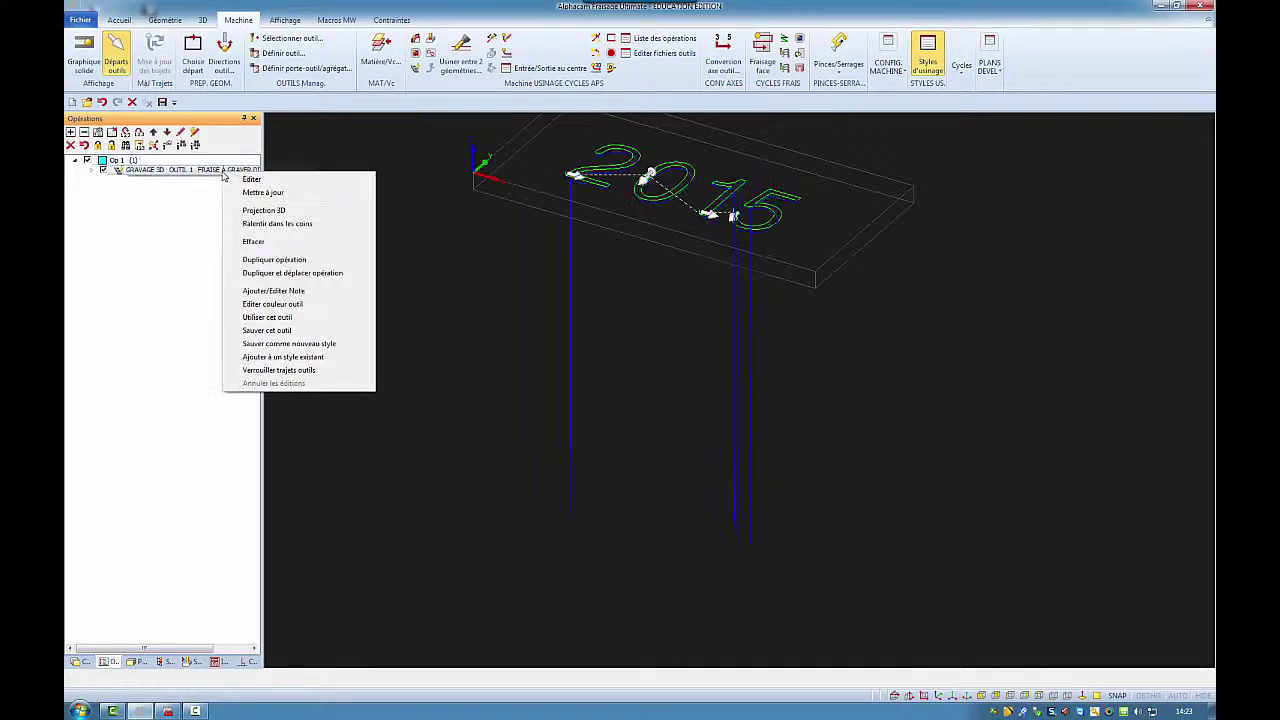
left_click(261, 181)
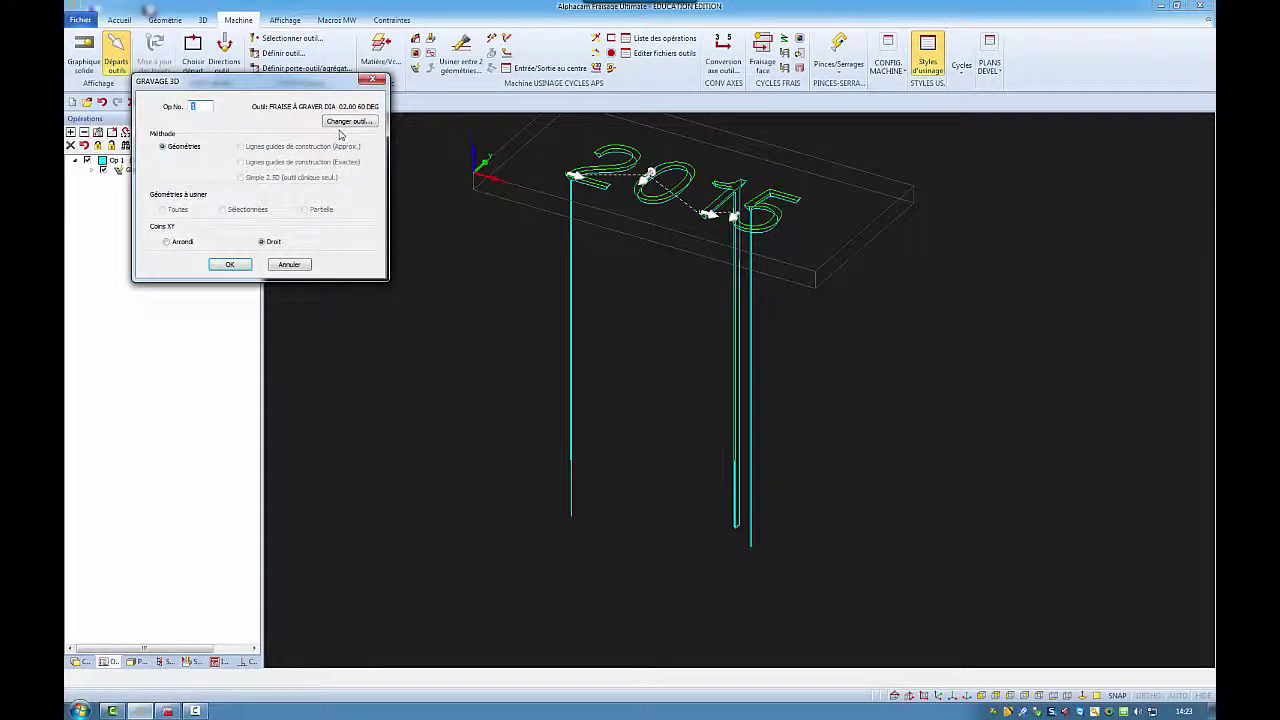
left_click(345, 122)
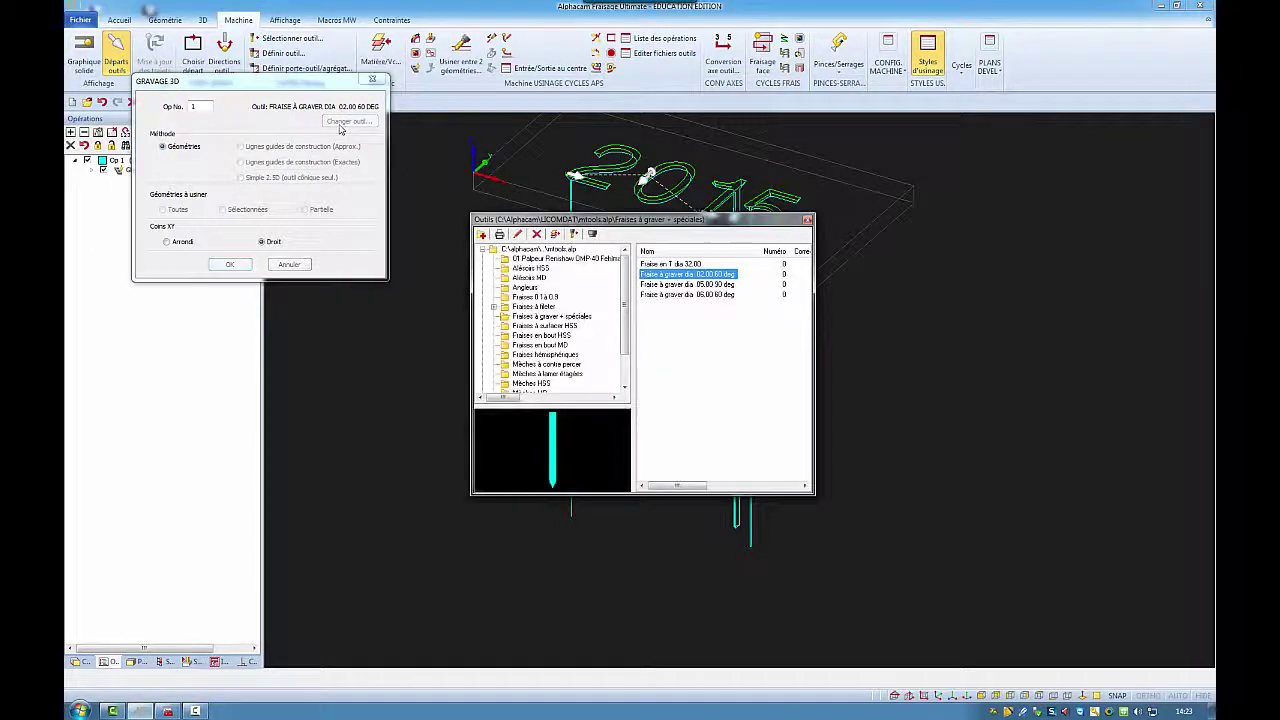
left_click(689, 296)
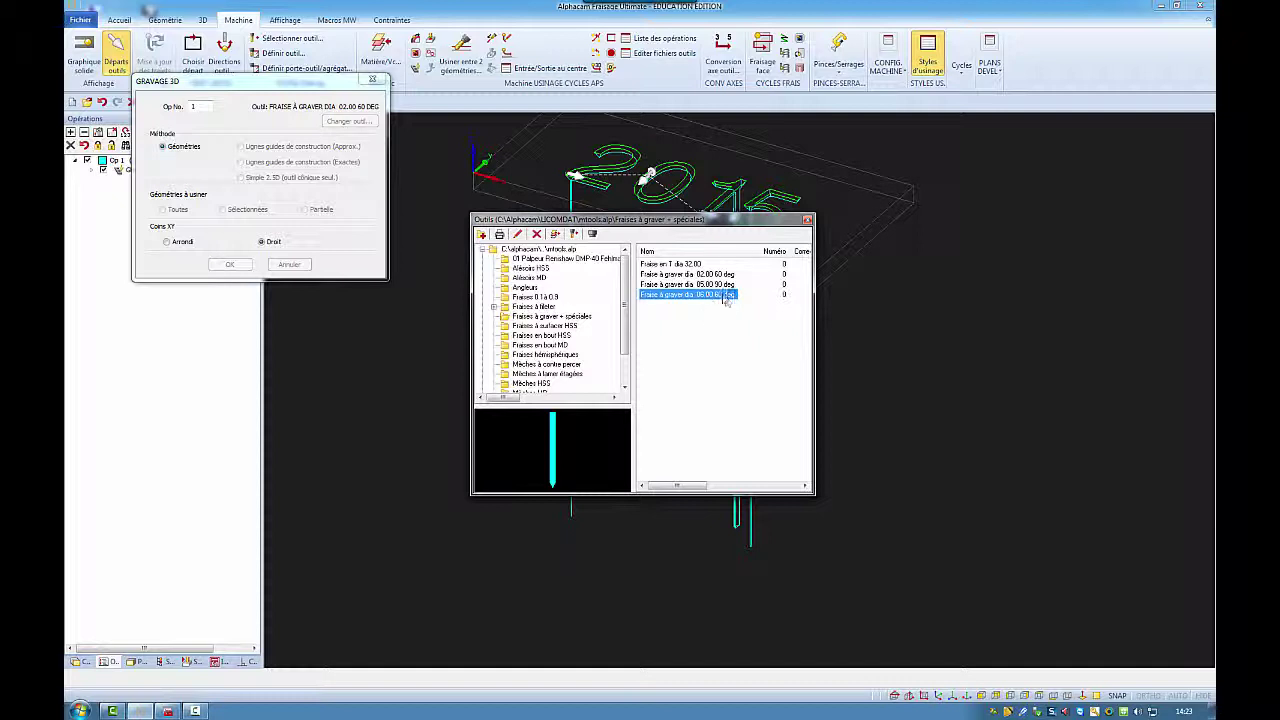
double_click(716, 296)
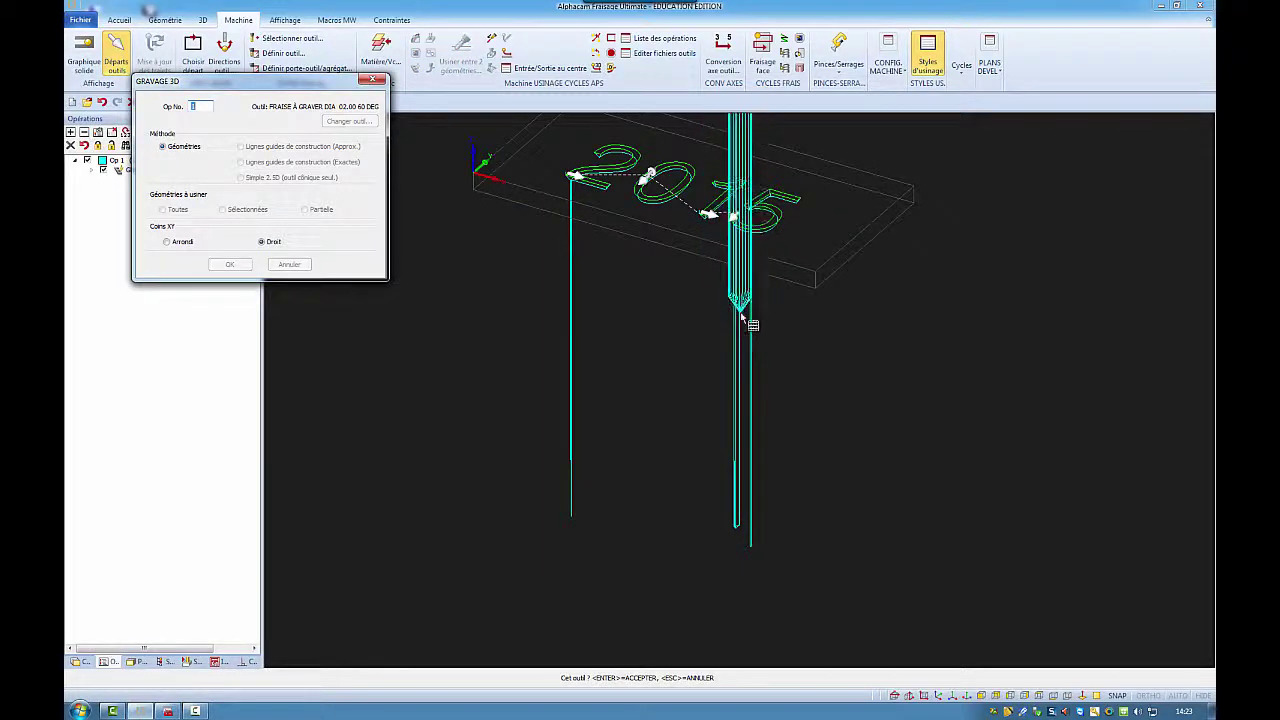
key("Return")
Keep the corner and Z plane settings of the engraving and set its tool number and offset to 1
left_click(242, 266)
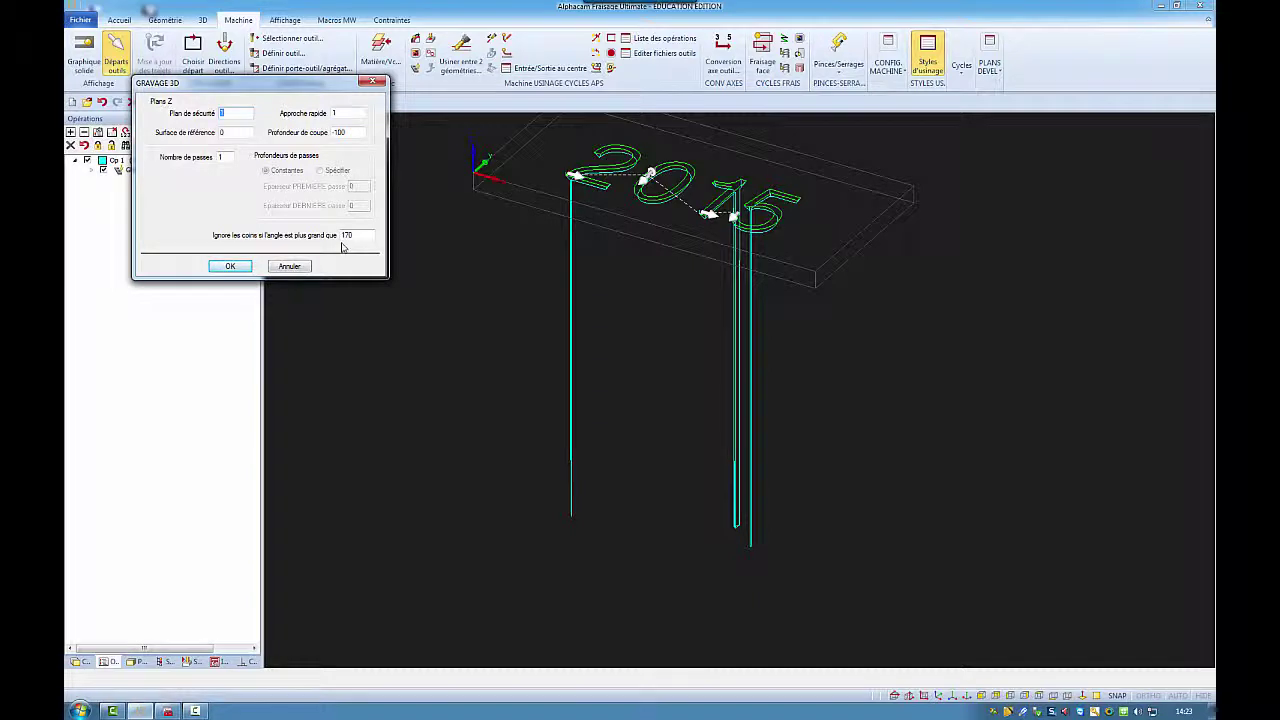
left_click(241, 270)
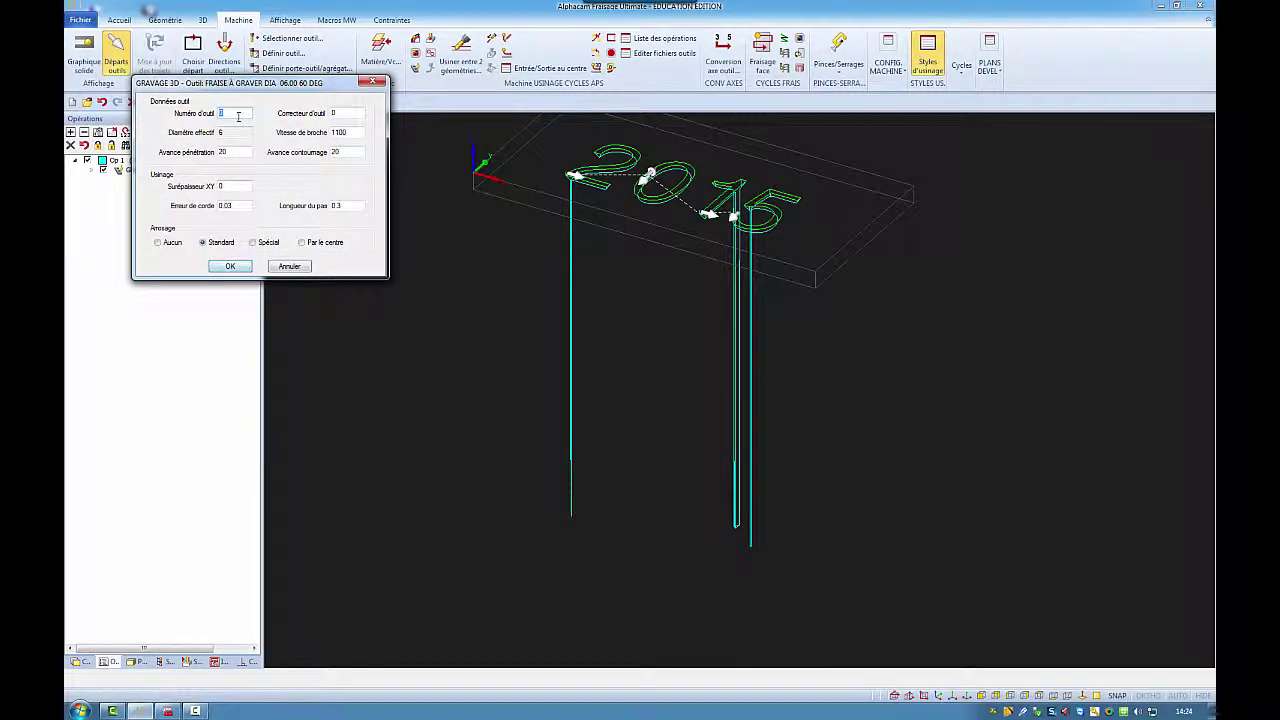
double_click(344, 116)
type("1")
double_click(349, 132)
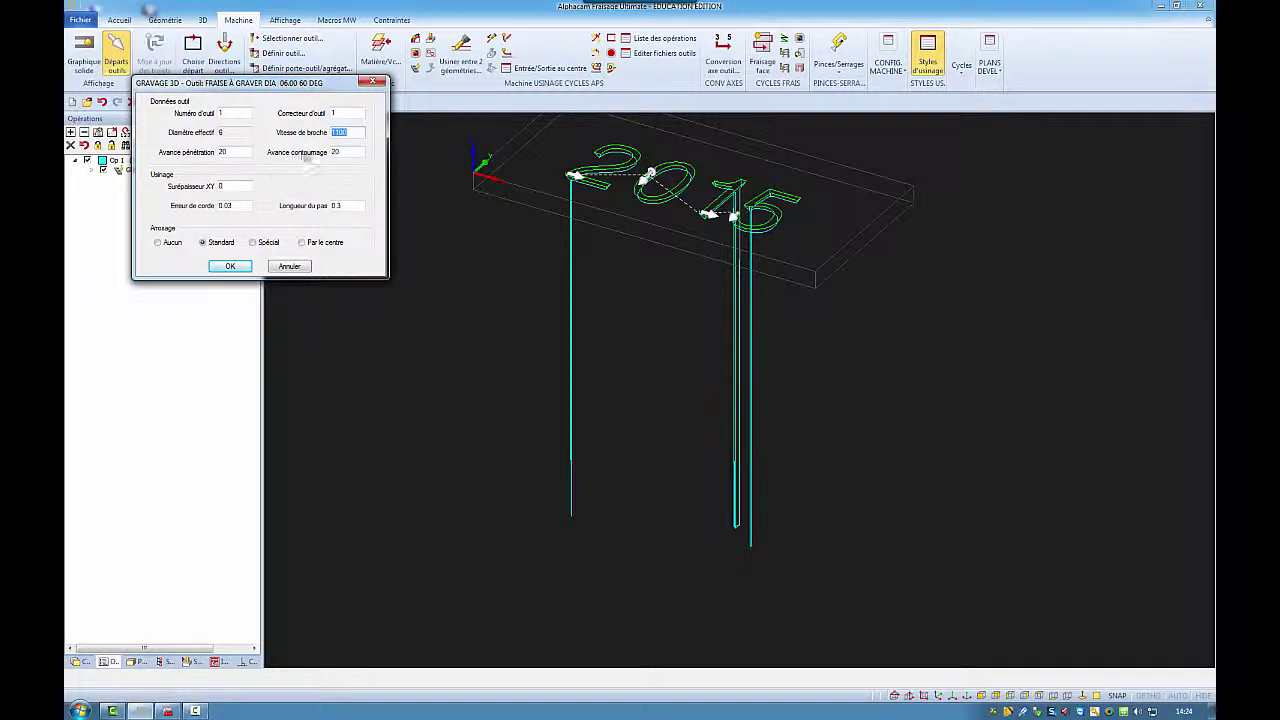
Set the engraving's chord error to 0.003 and its step length to 0.03, and recalculate the operation
left_click(236, 206)
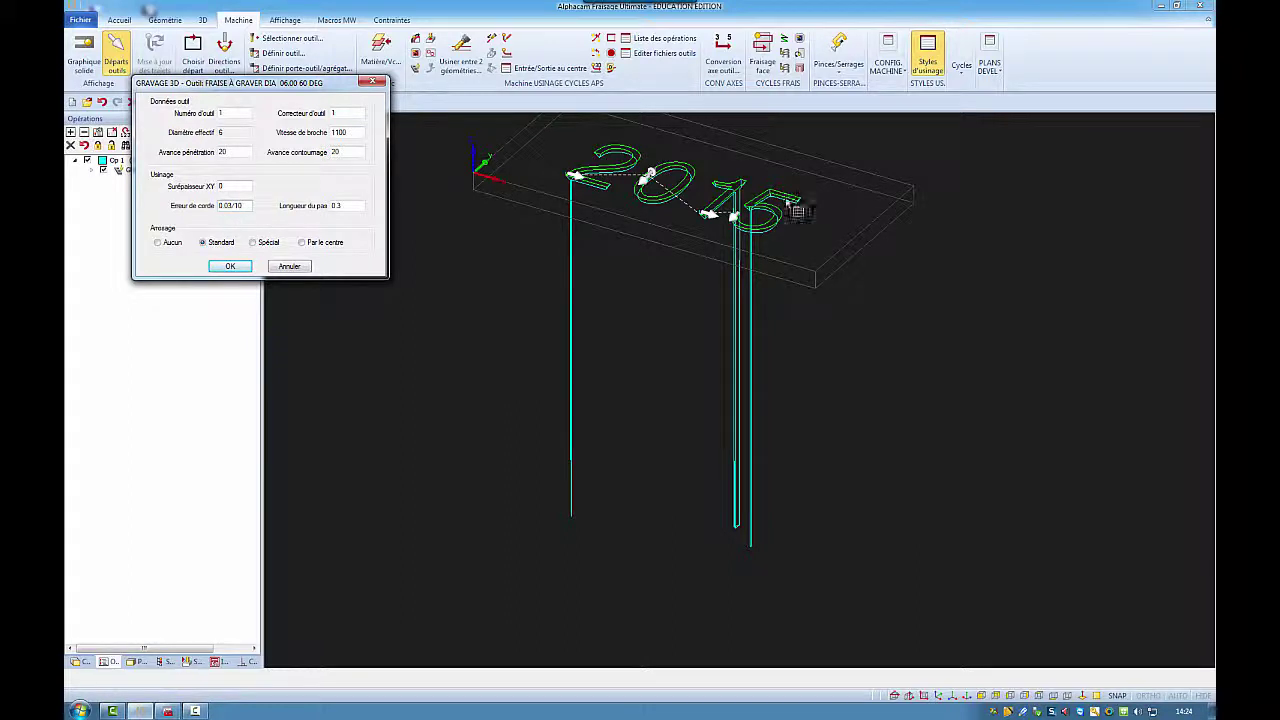
left_click(349, 204)
type("/")
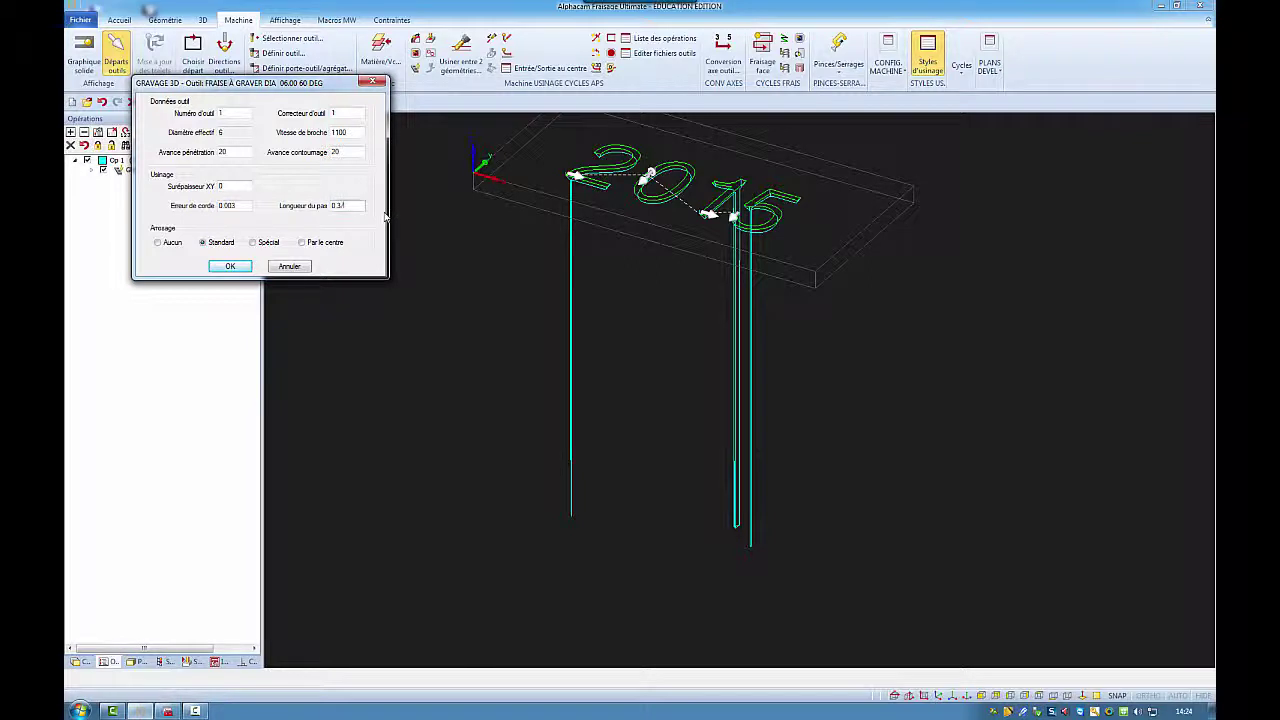
type("10")
left_click(356, 151)
left_click(232, 269)
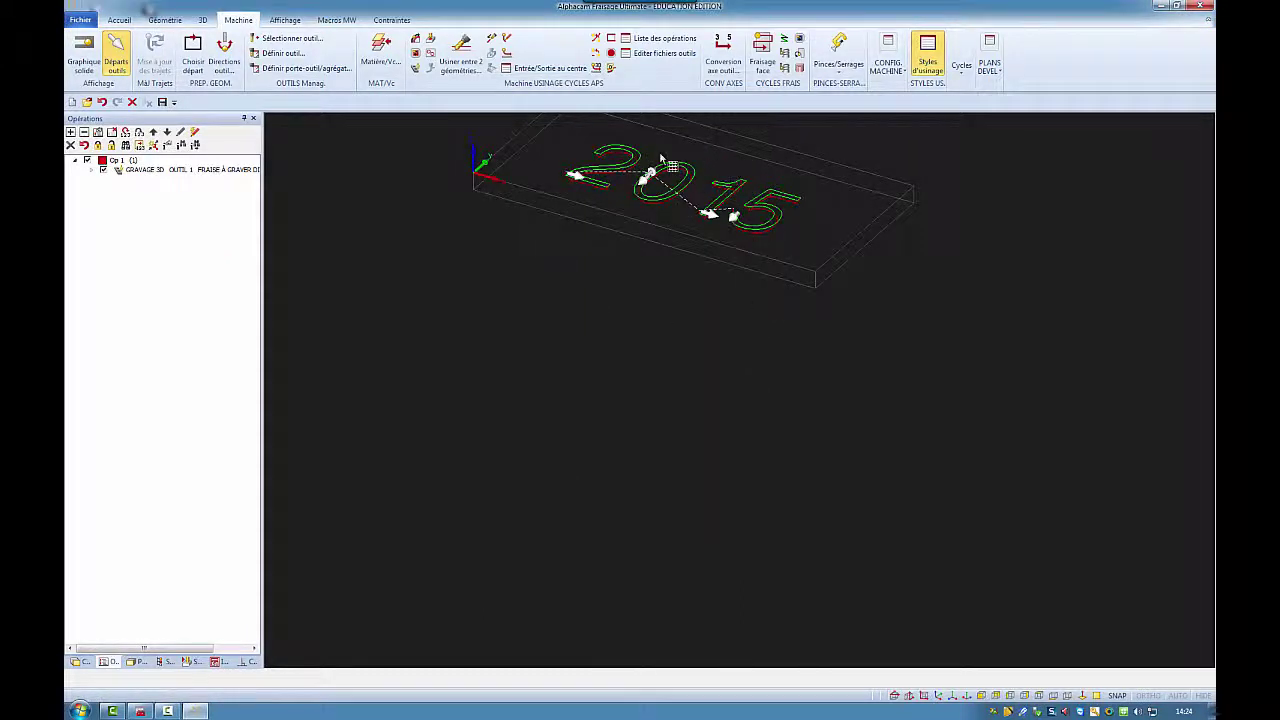
Check the engraving depth from the front and copy the cutting depth value (Profondeur de coupe) from the toolpath editing table
scroll(650, 172, "up", 2)
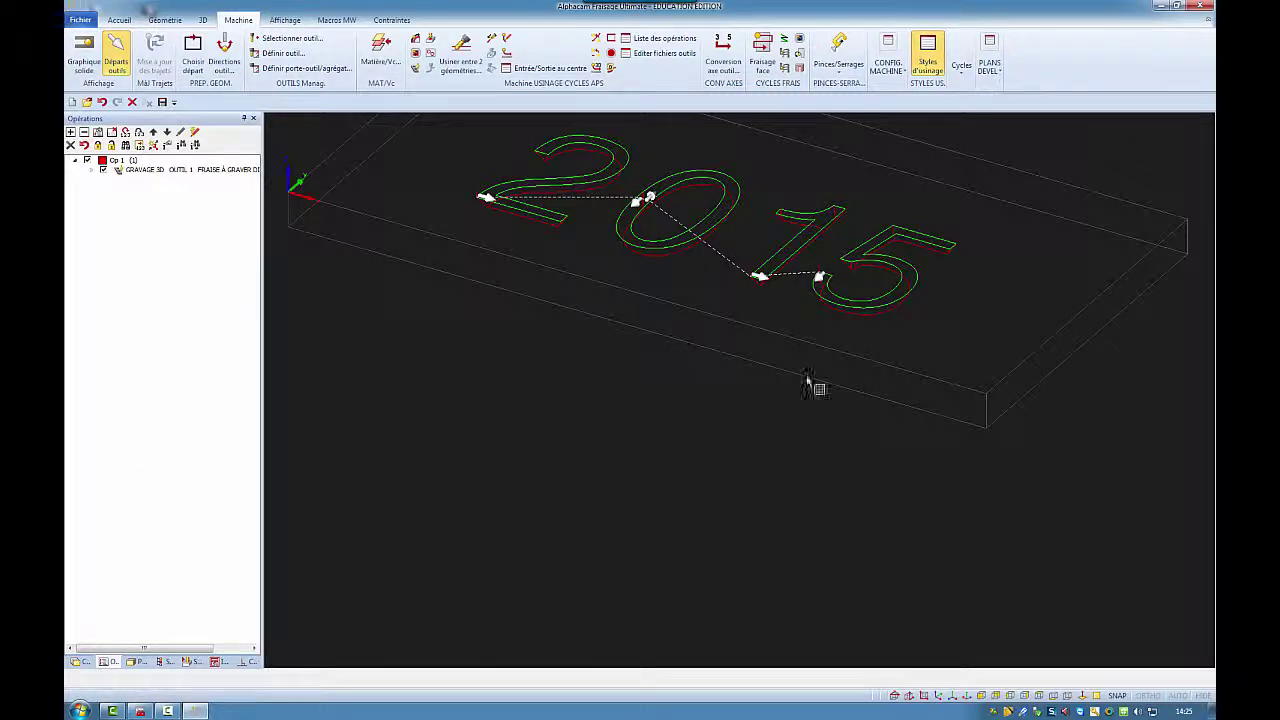
left_click(931, 697)
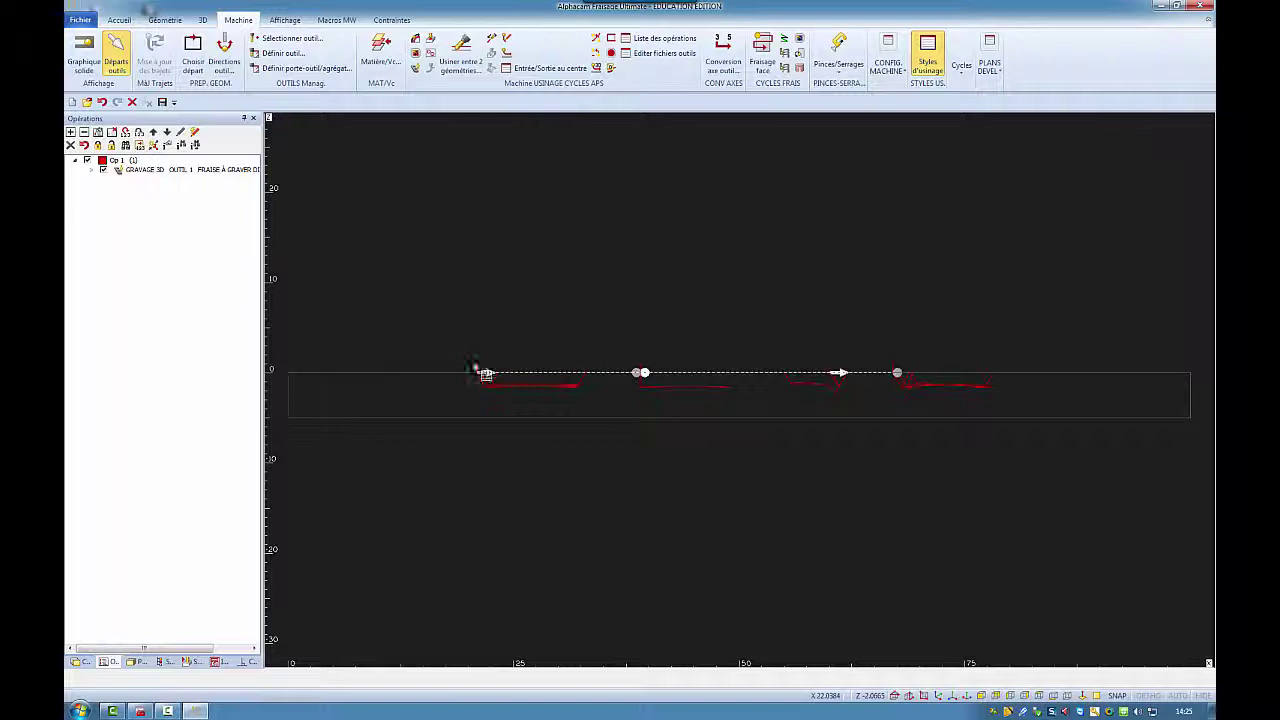
left_click(337, 21)
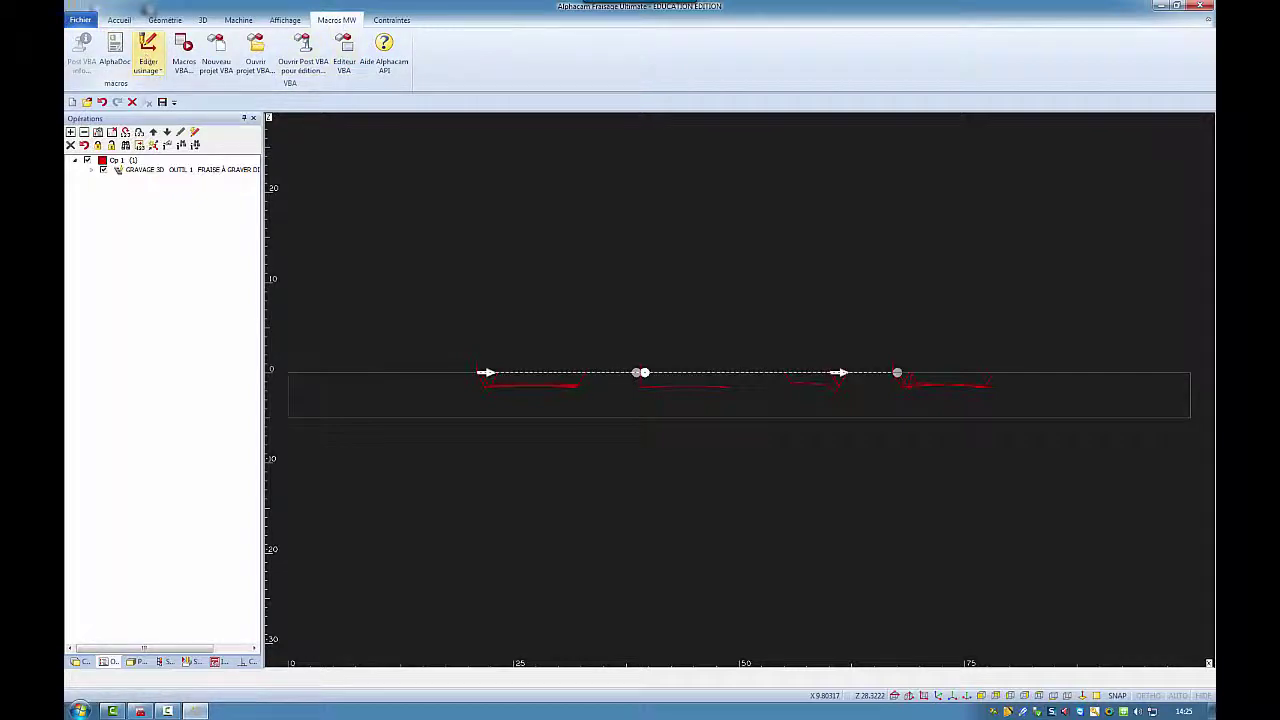
left_click(148, 68)
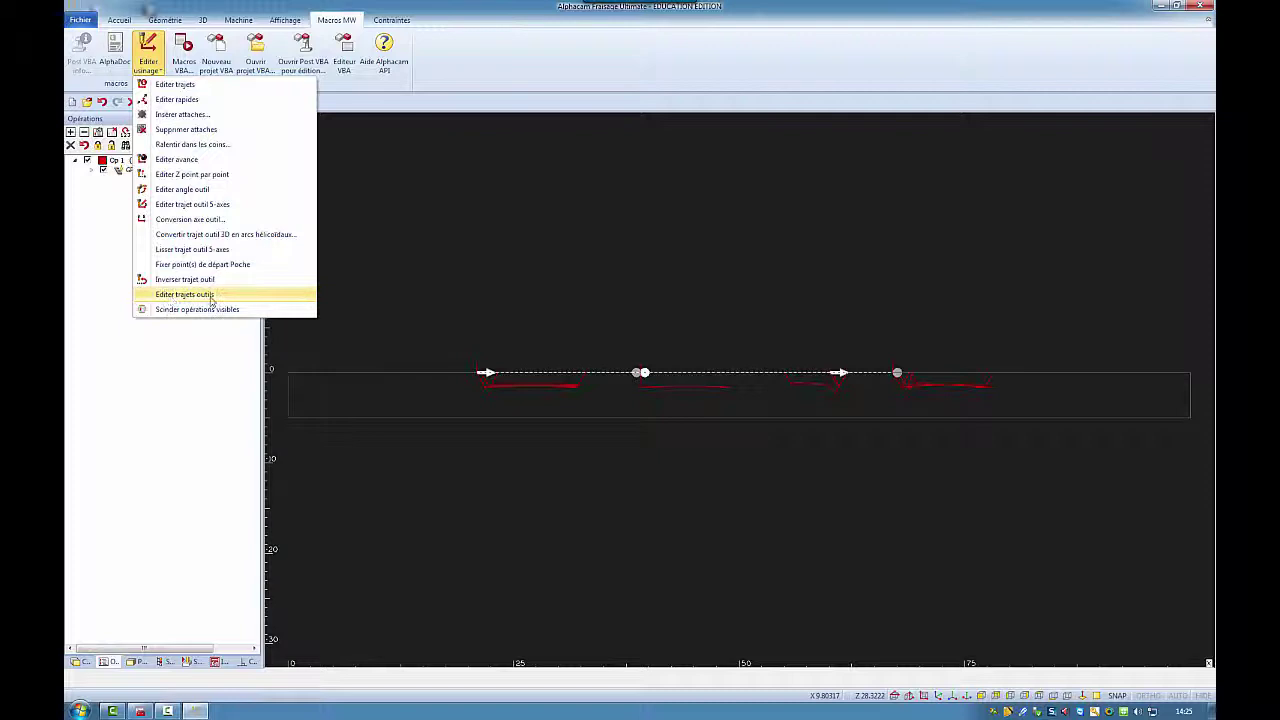
left_click(185, 294)
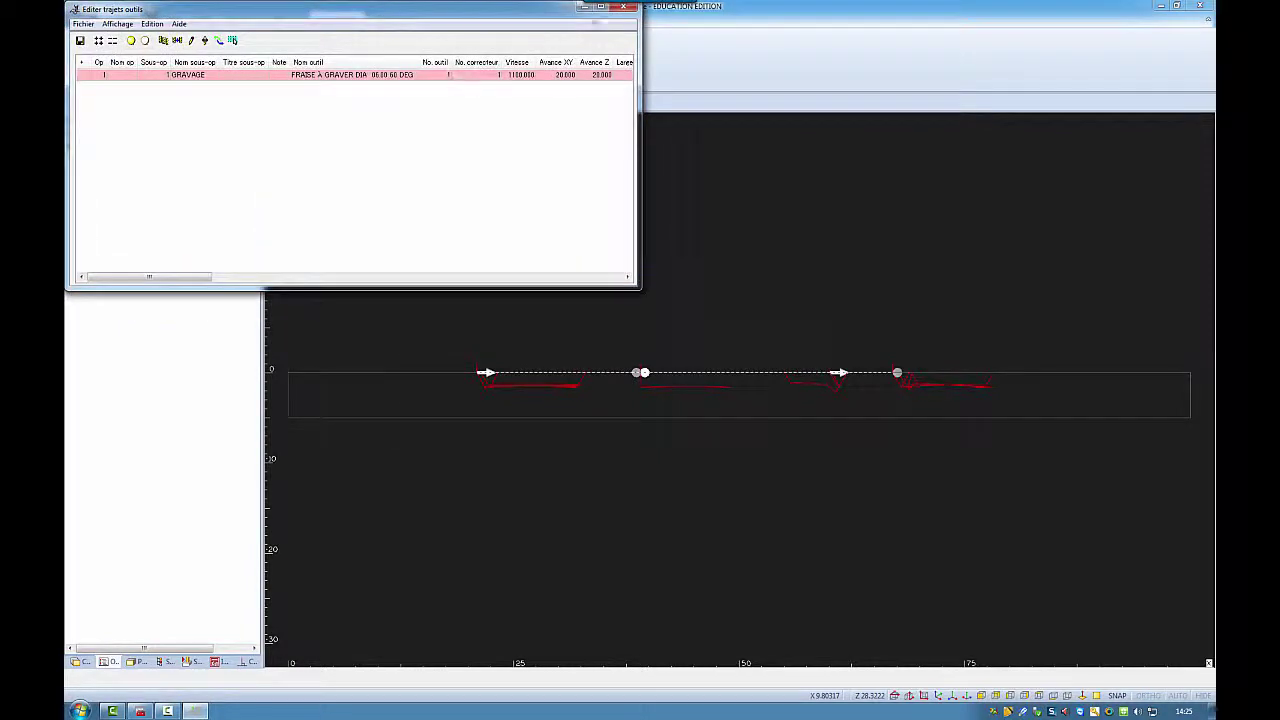
left_click(601, 8)
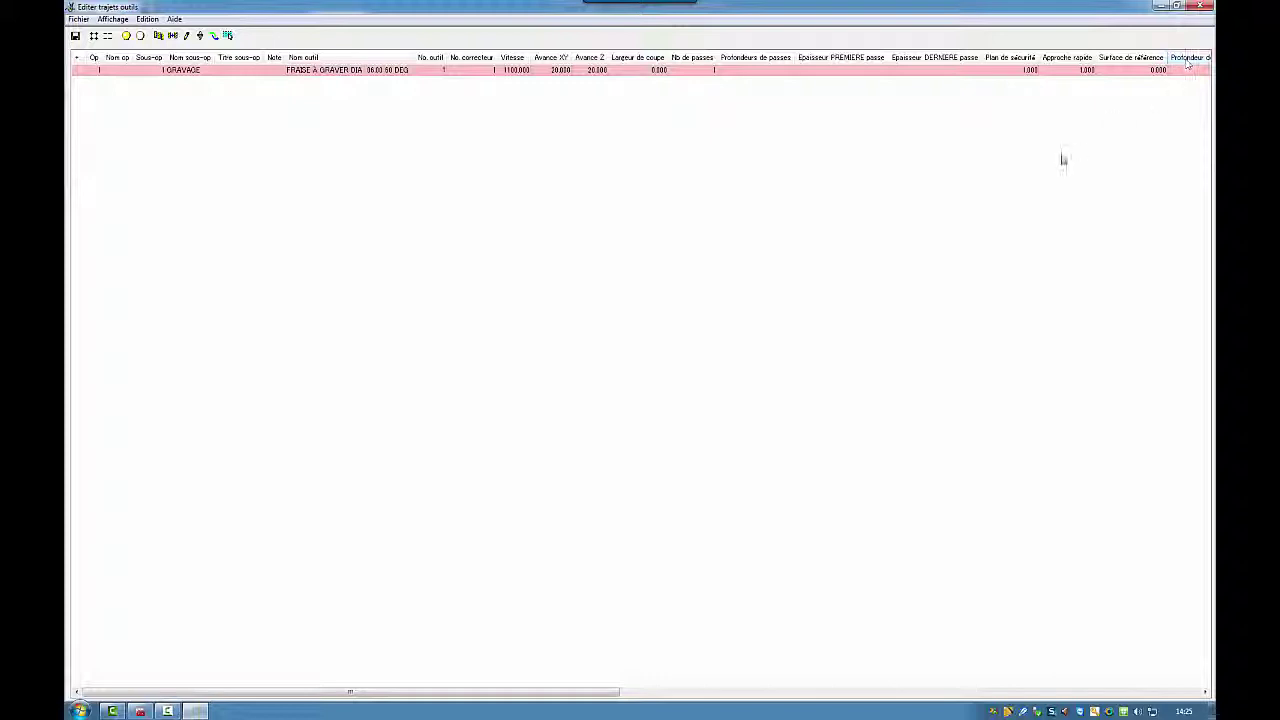
scroll(1027, 179, "right", 6)
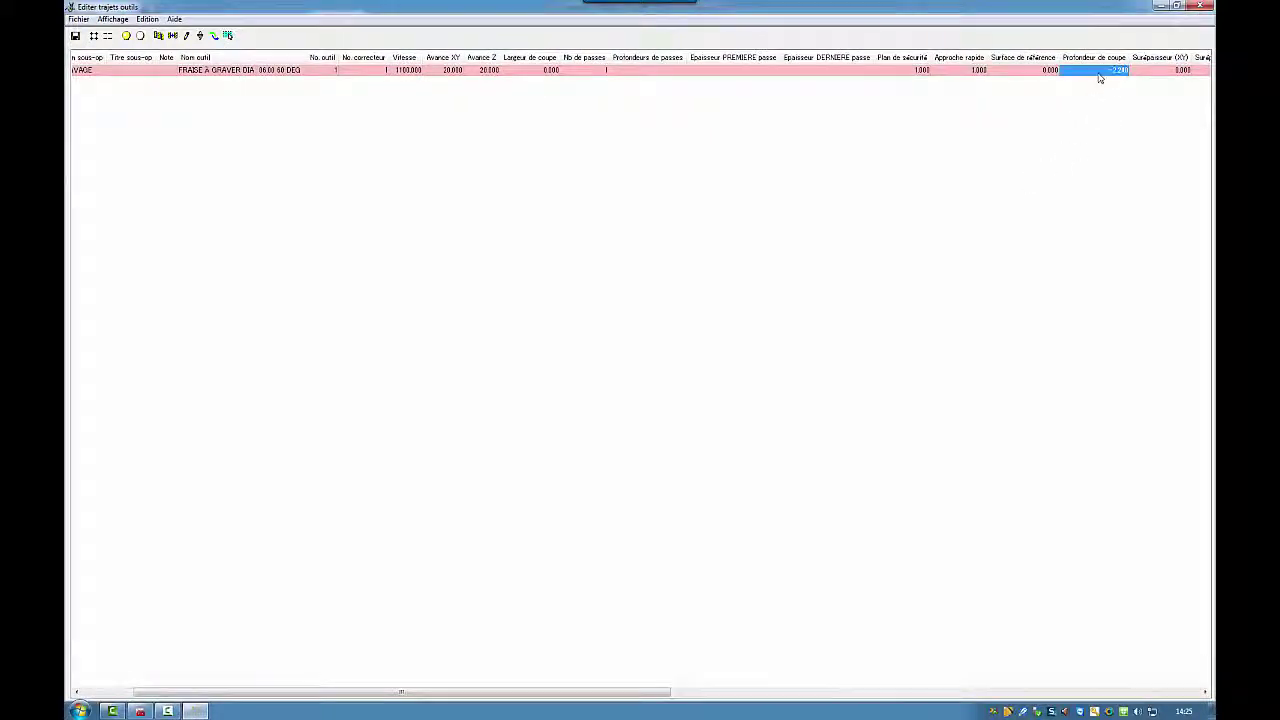
right_click(1099, 78)
left_click(1087, 113)
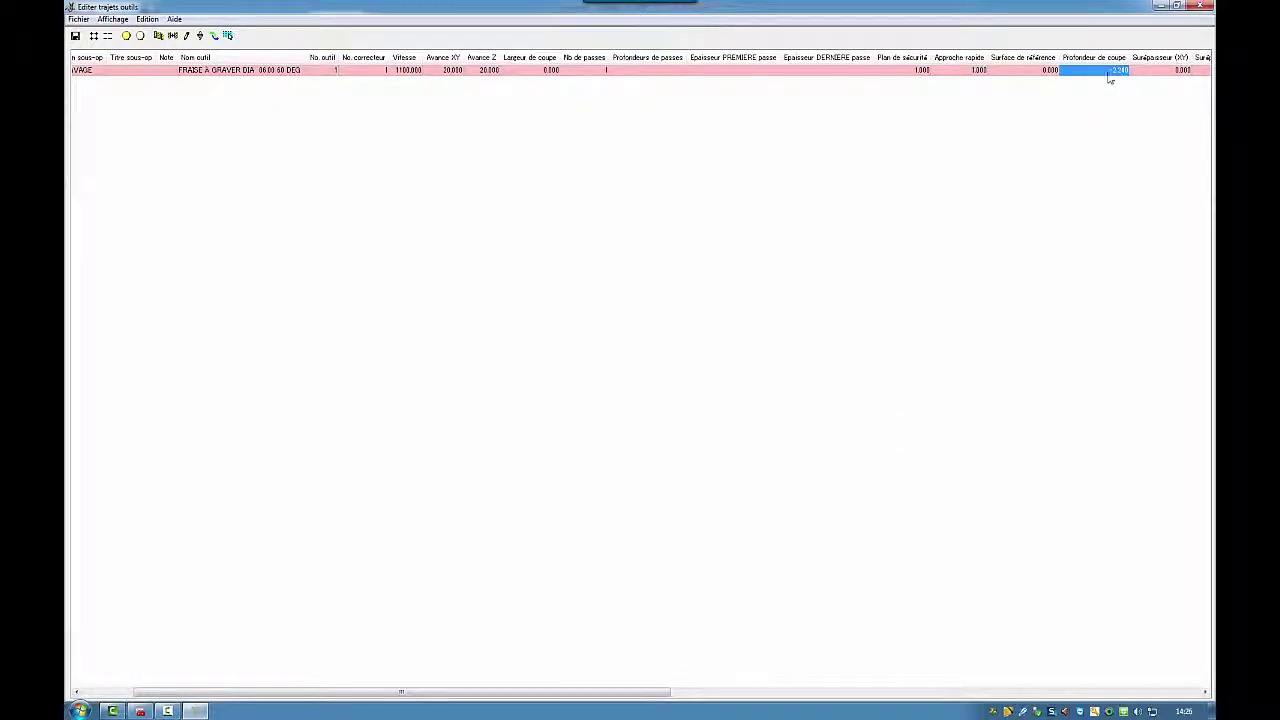
left_click(1199, 8)
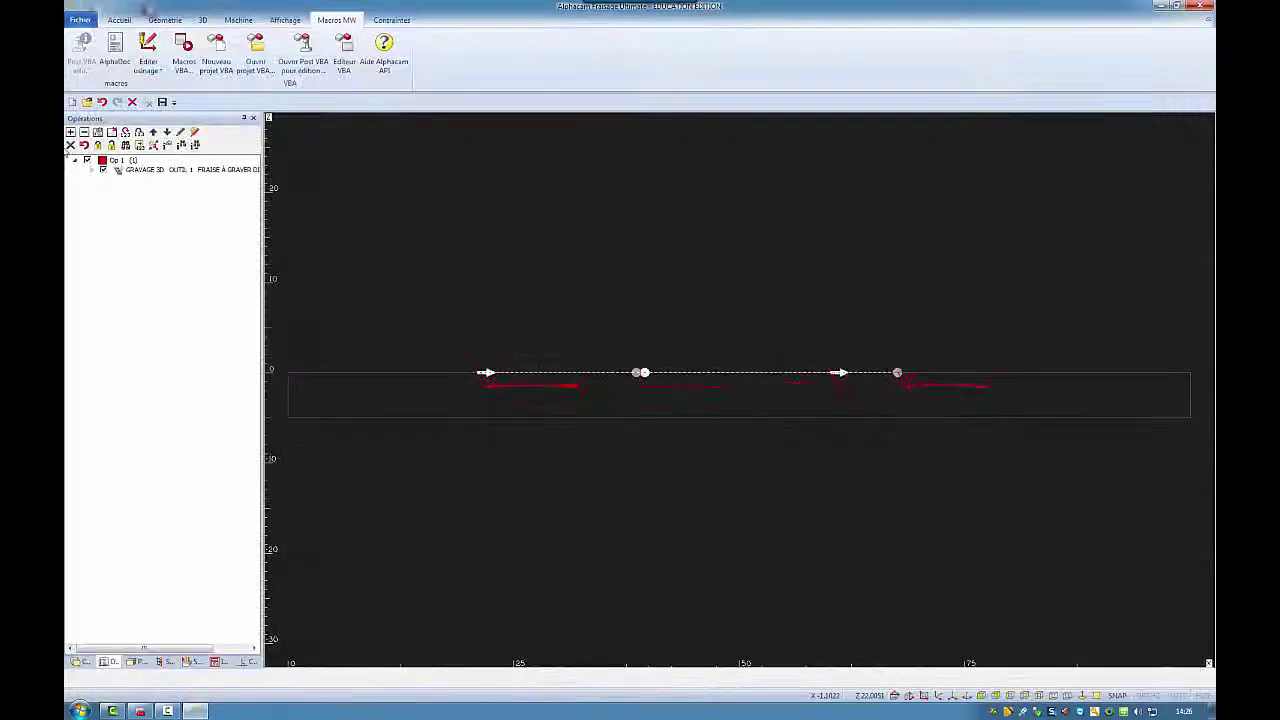
Set the 3D engraving's cutting depth to the copied value of -2.240, machine it in several passes, and recalculate the toolpaths
right_click(185, 177)
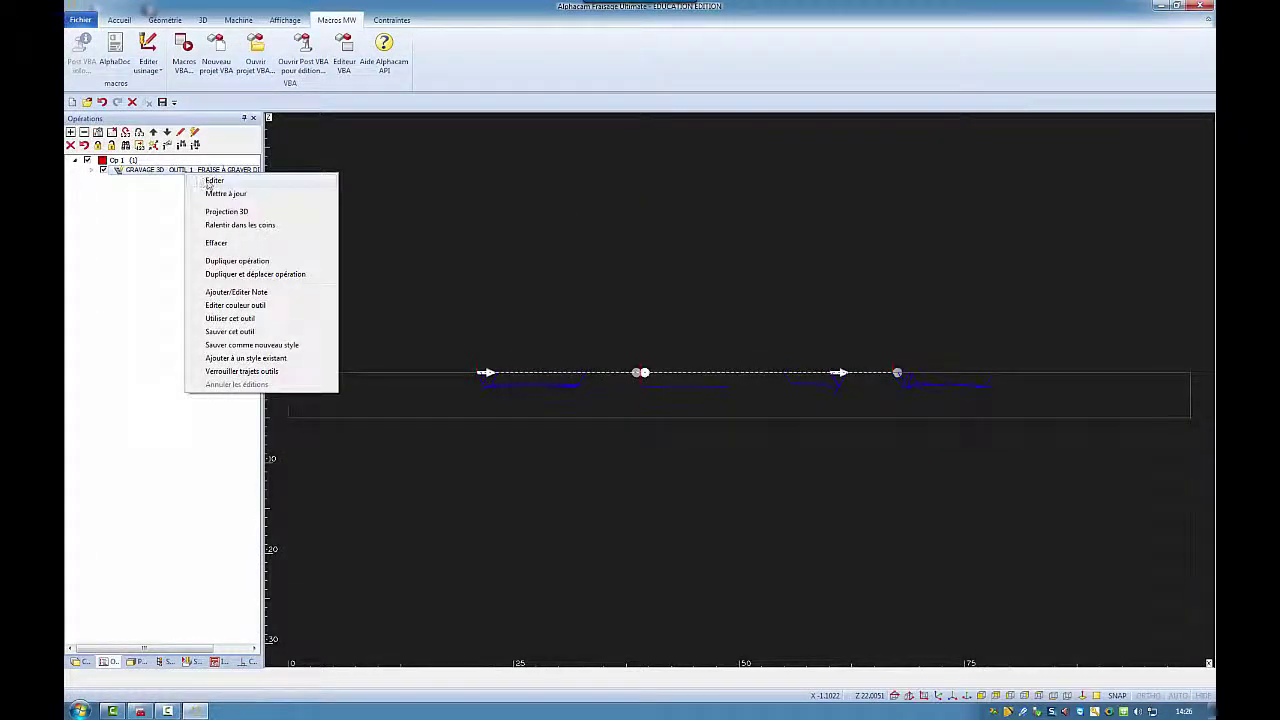
left_click(210, 182)
left_click(178, 266)
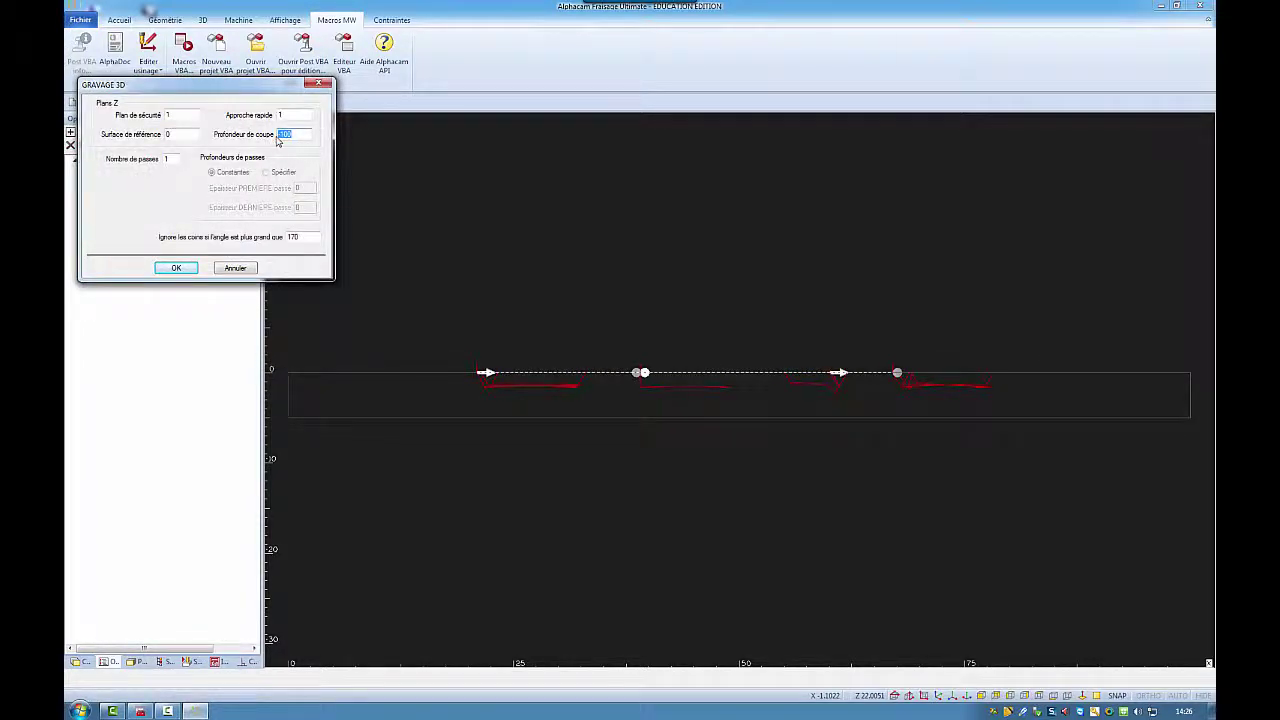
right_click(286, 136)
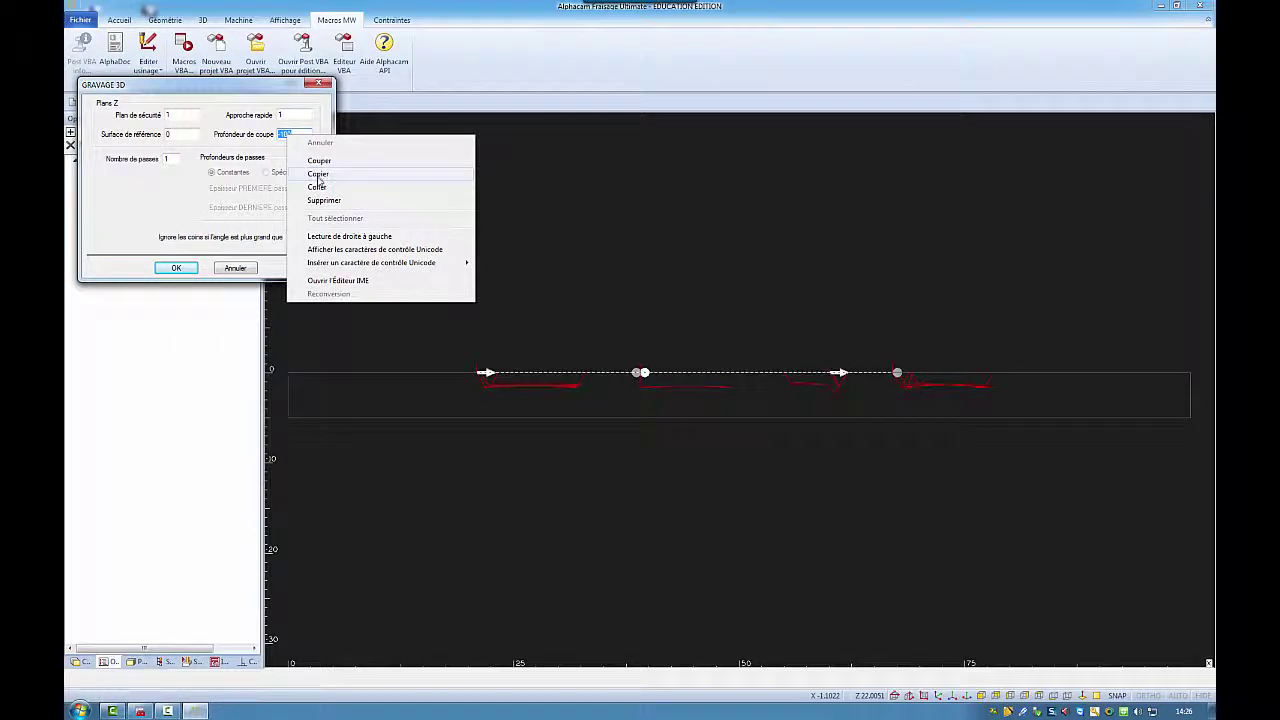
left_click(317, 187)
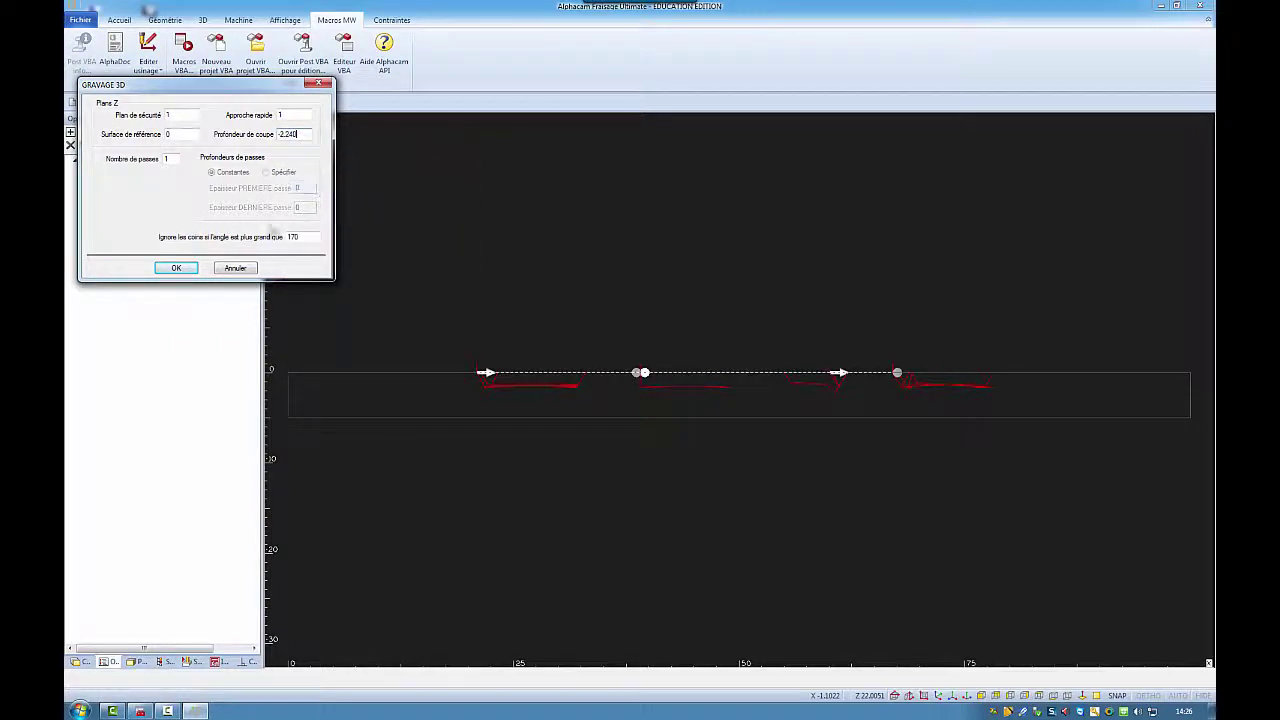
left_click(186, 269)
left_click(219, 267)
left_click(175, 268)
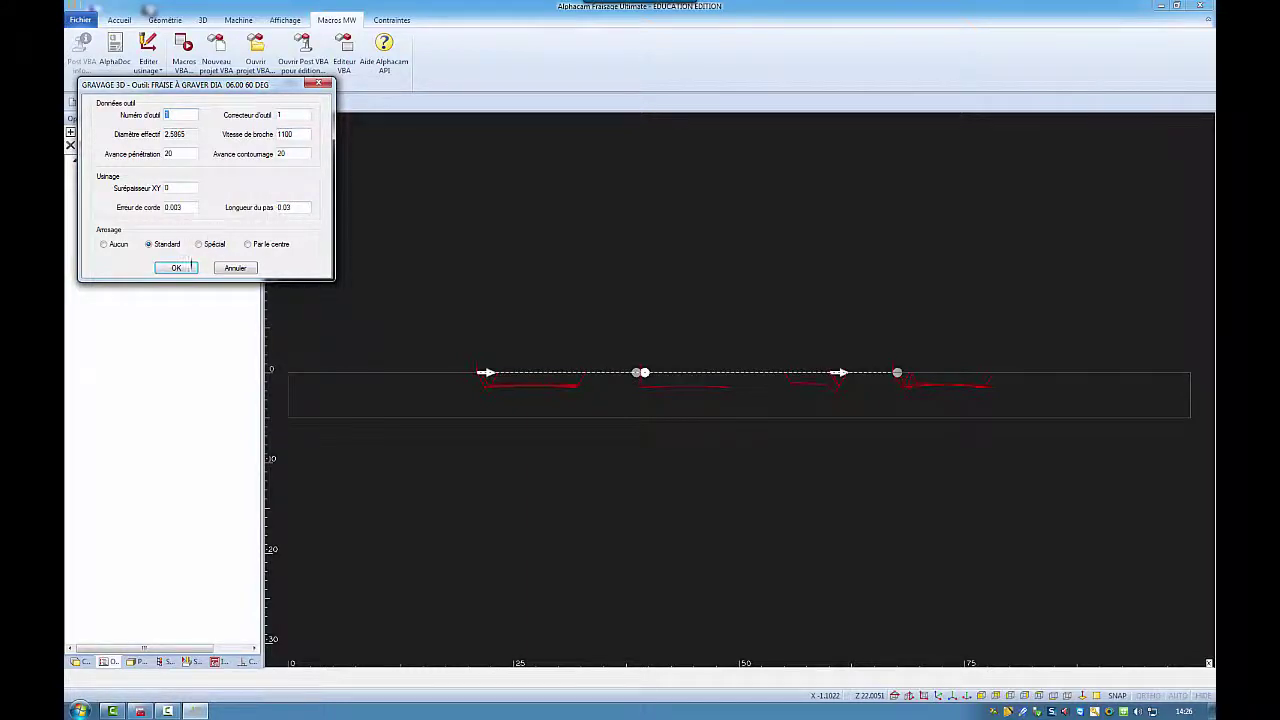
left_click(176, 268)
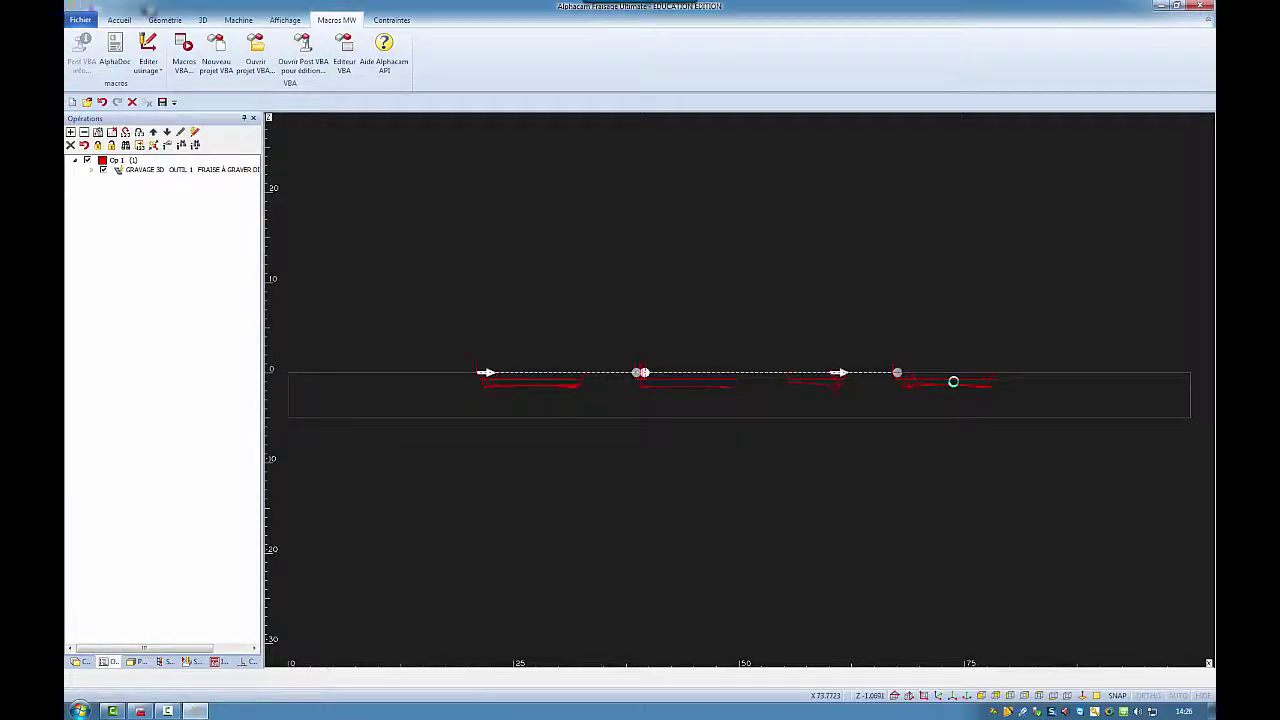
Start the solid simulation of the 3D engraving on the stock in isometric view
left_click(939, 697)
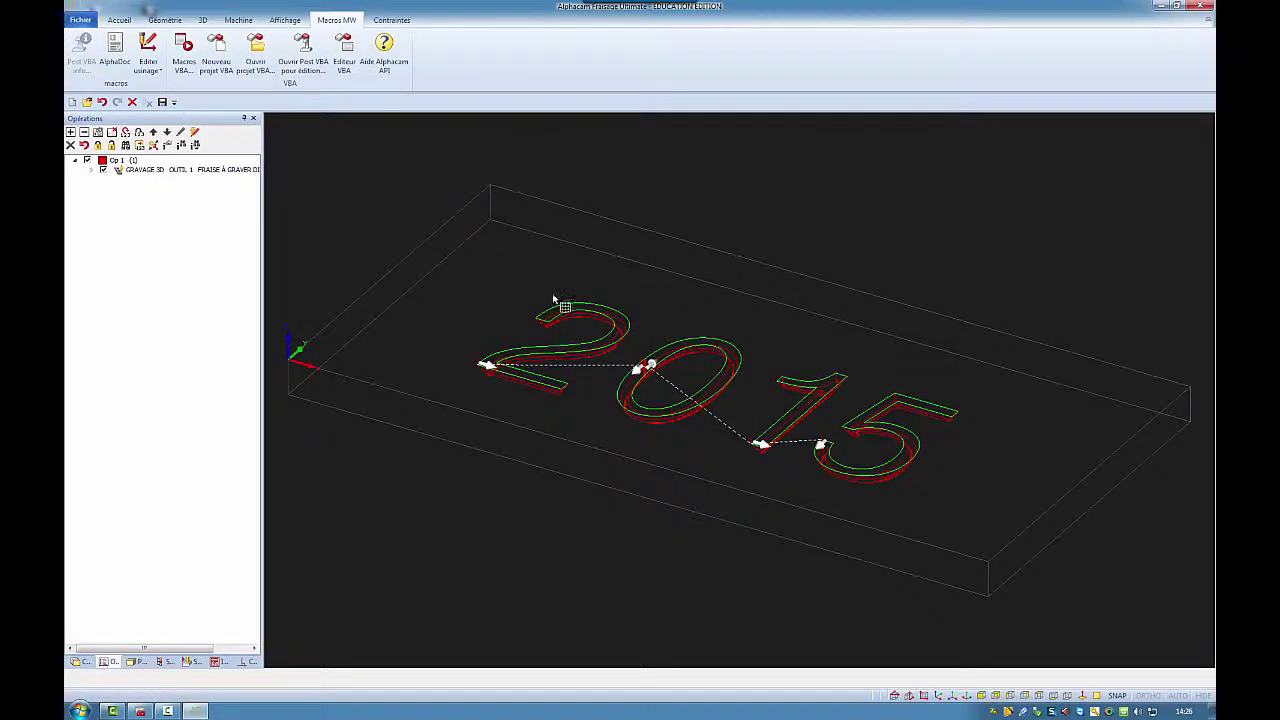
scroll(554, 298, "up", 3)
scroll(568, 388, "down", 3)
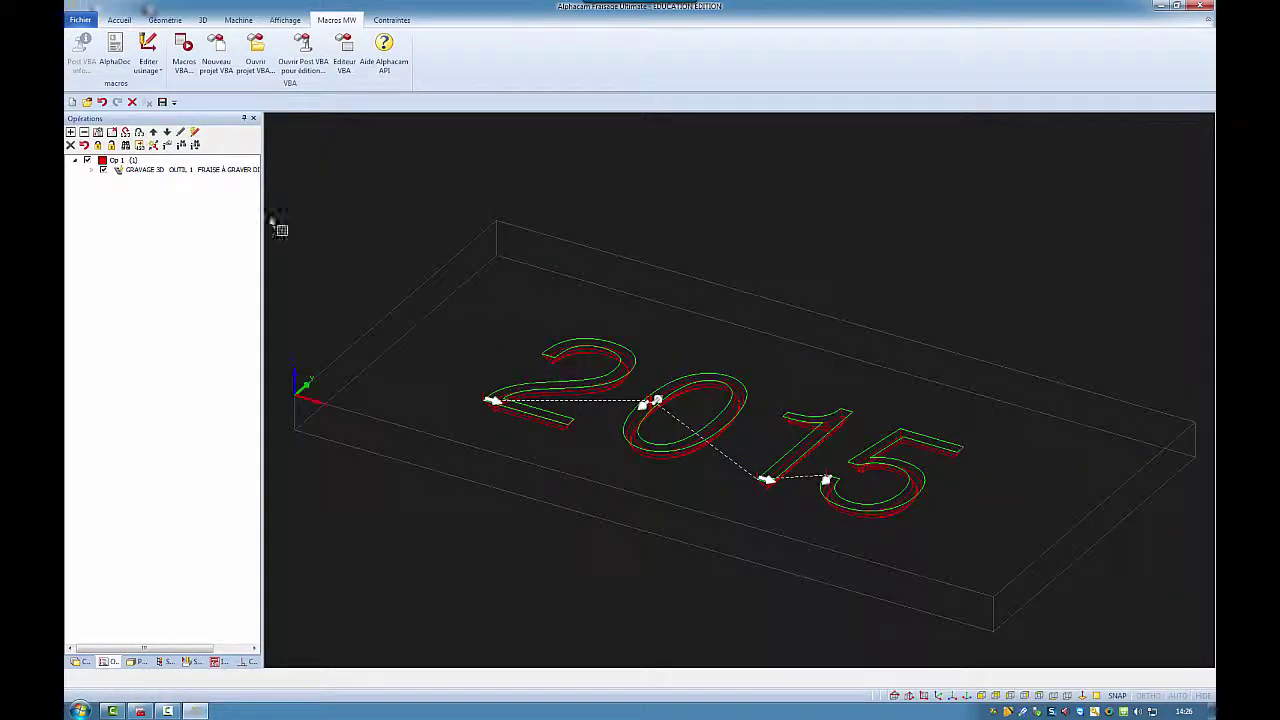
left_click(285, 20)
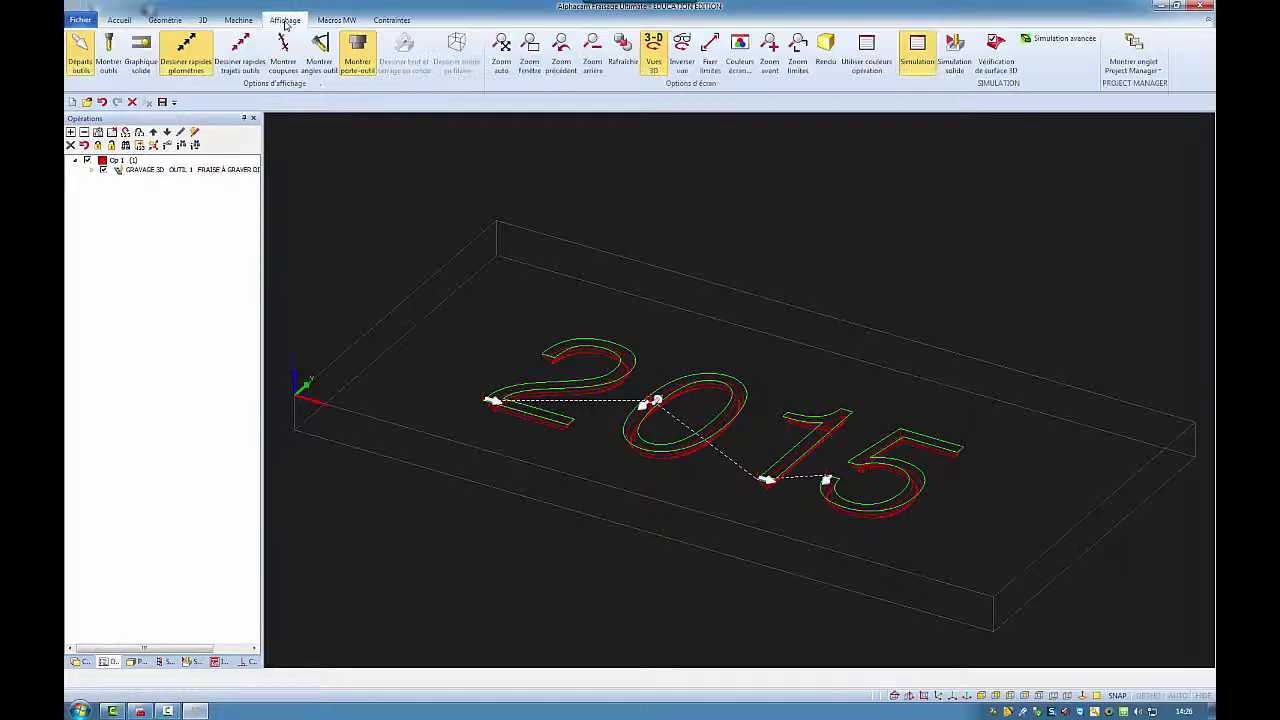
left_click(955, 52)
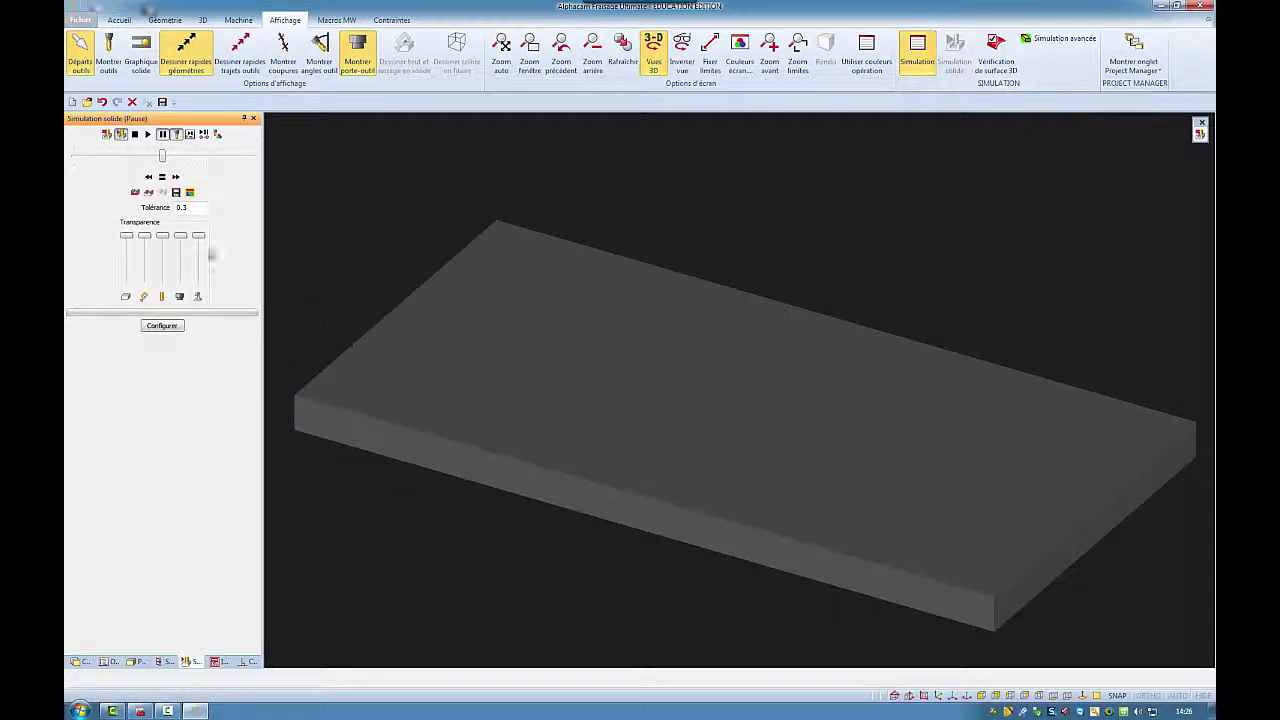
left_click(148, 134)
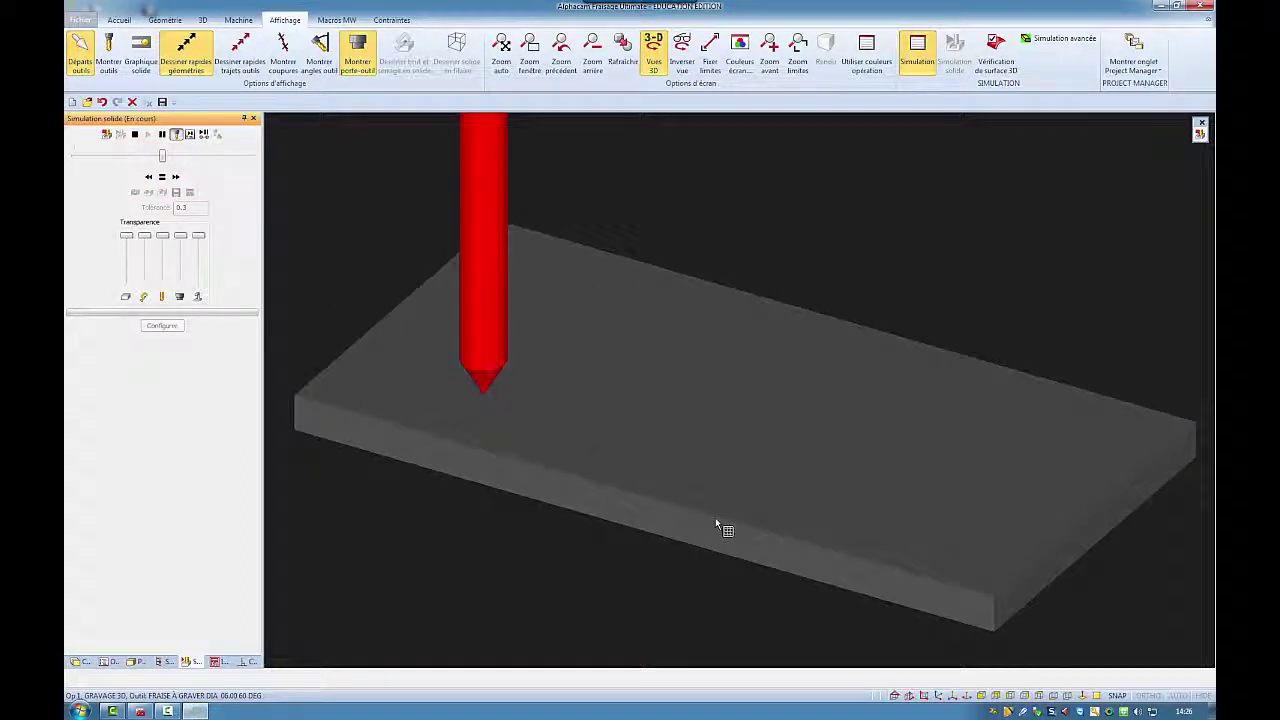
Speed up the simulation for the first pass, slow it for the next pass, and finish at maximum speed
left_click_drag(165, 157, 240, 161)
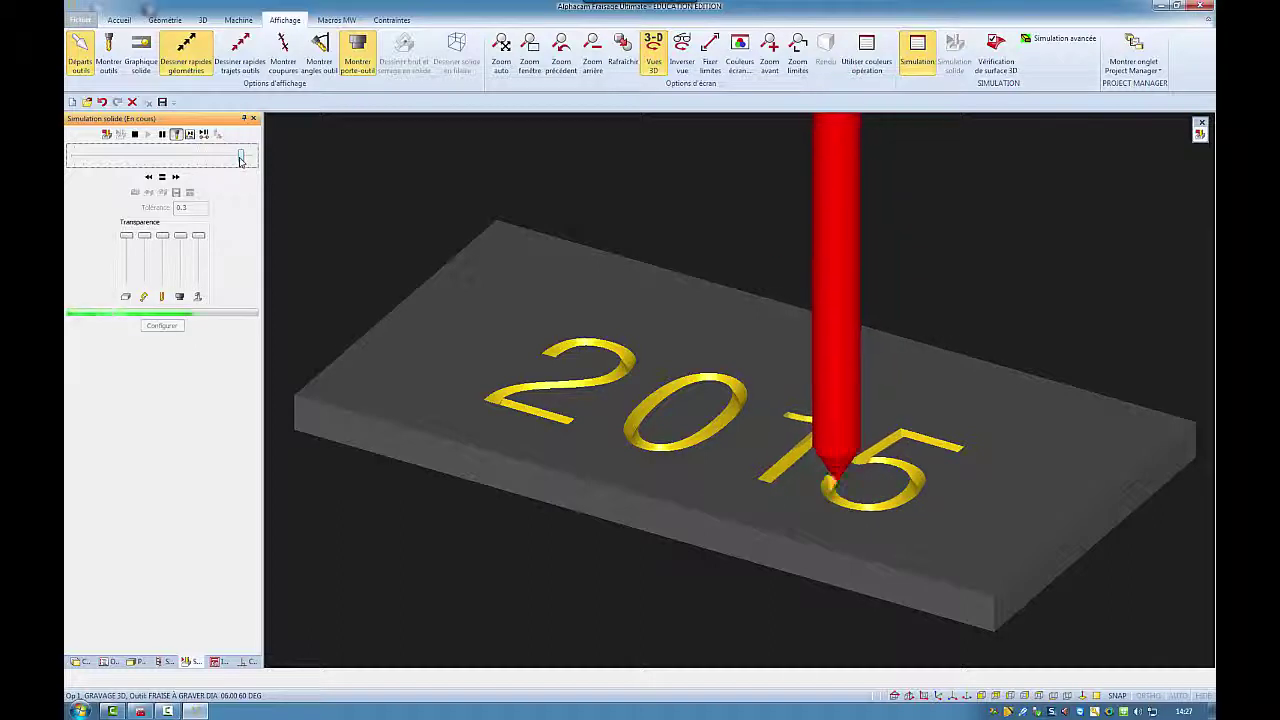
left_click_drag(241, 161, 218, 160)
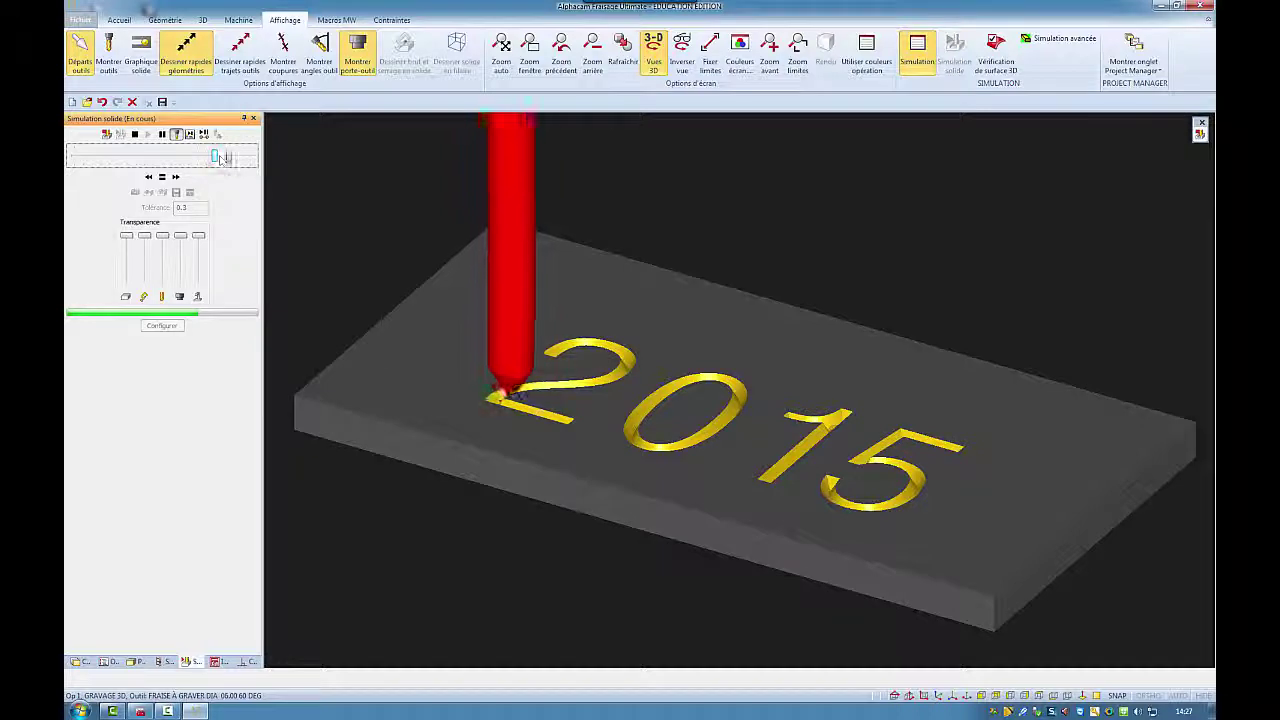
mouse_move(227, 158)
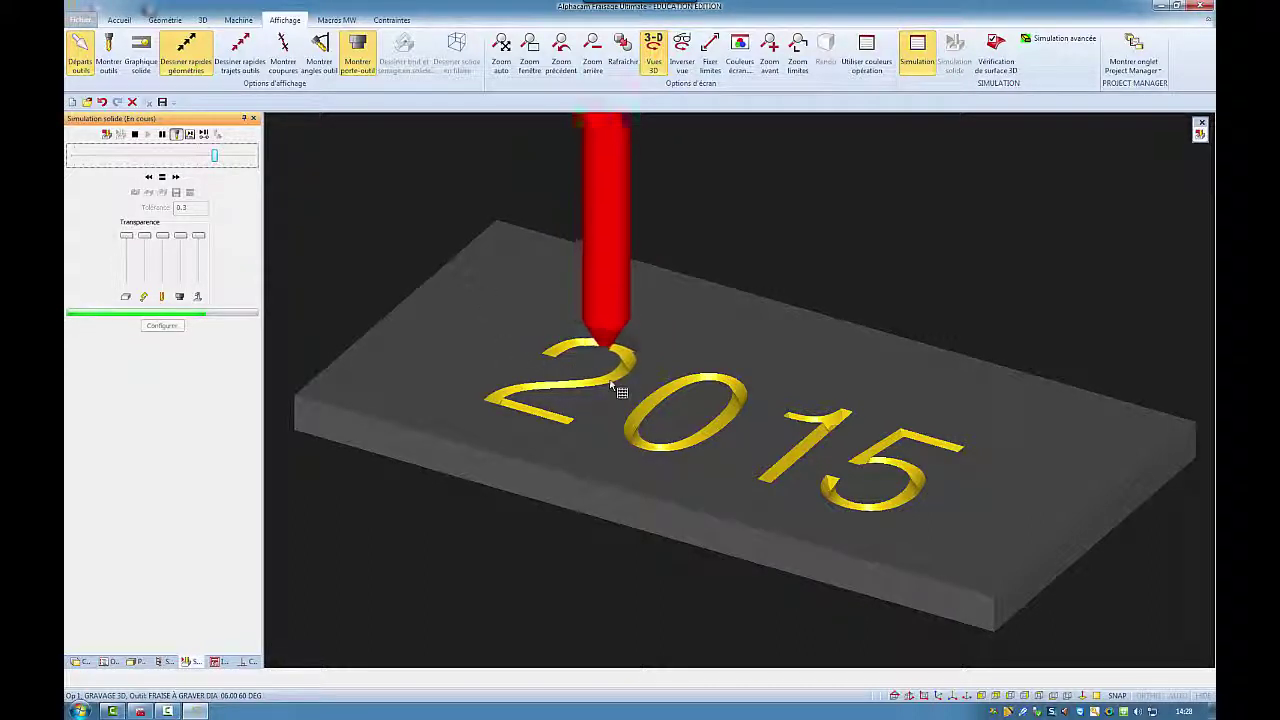
left_click_drag(214, 155, 251, 163)
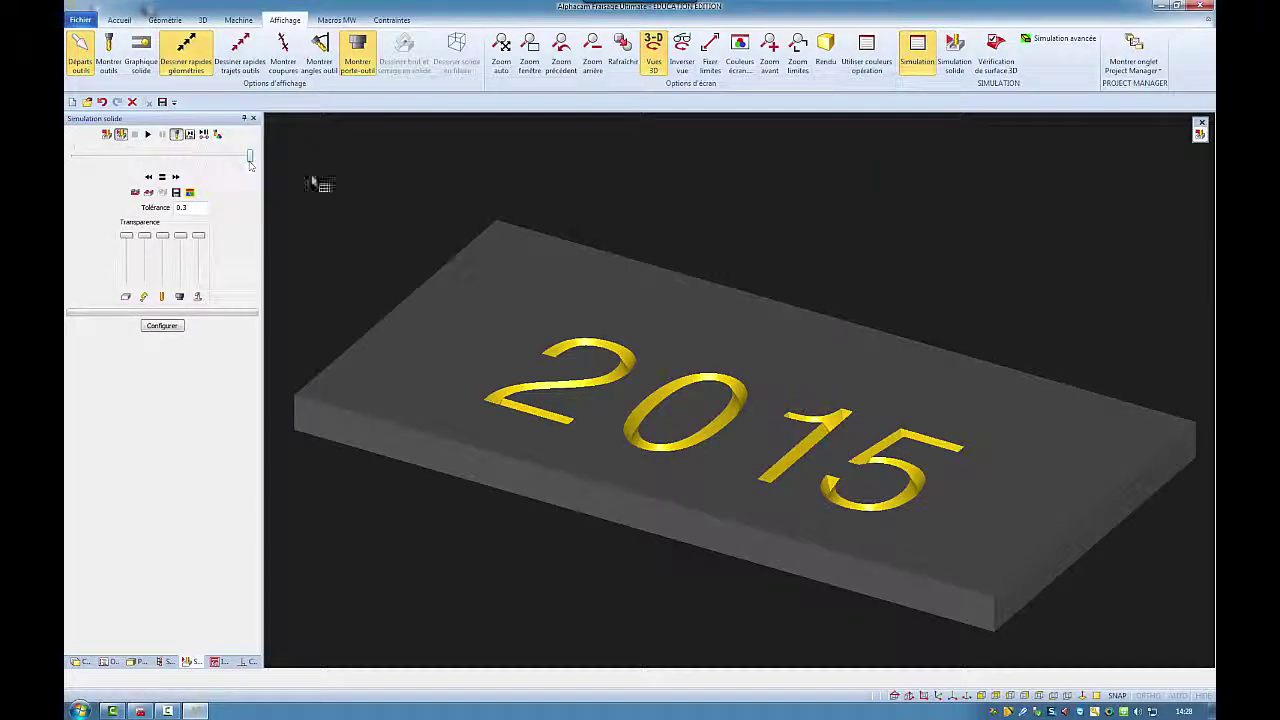
Examine the simulated grooves of the digits 1 and 5 up close, especially their ends, corners and stroke junctions
scroll(826, 497, "up", 5)
scroll(826, 497, "up", 6)
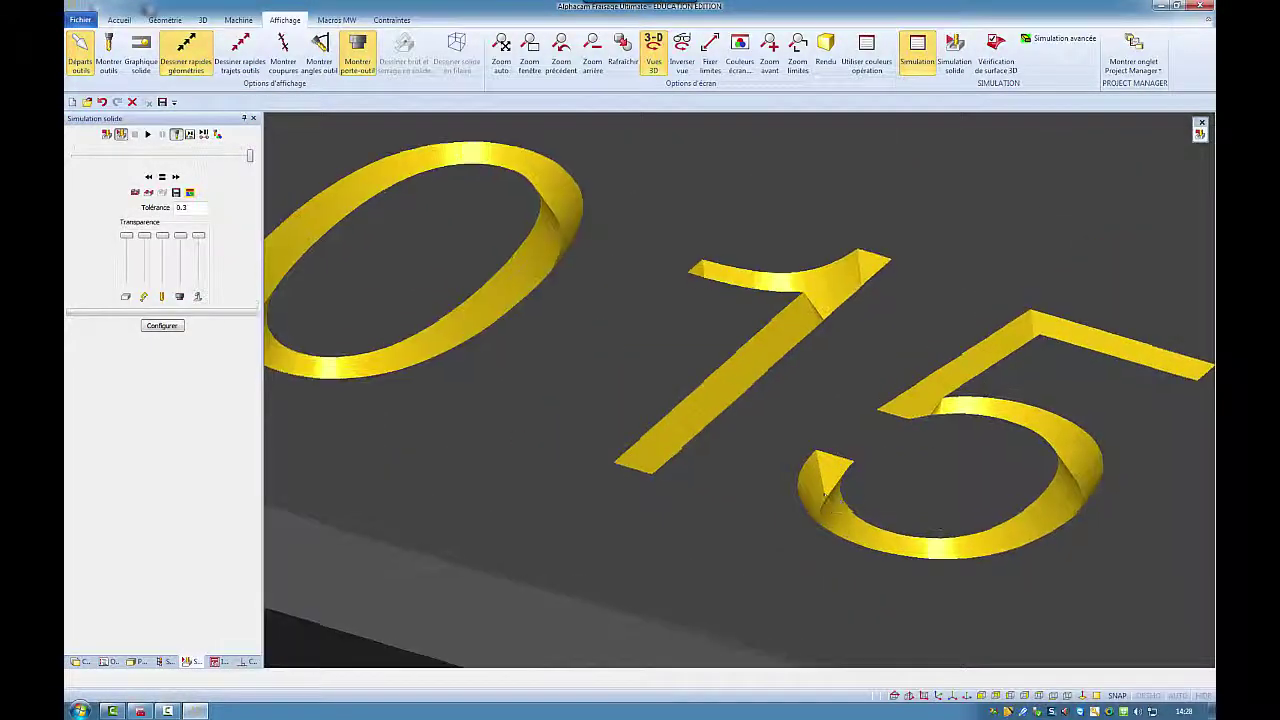
scroll(838, 478, "up", 5)
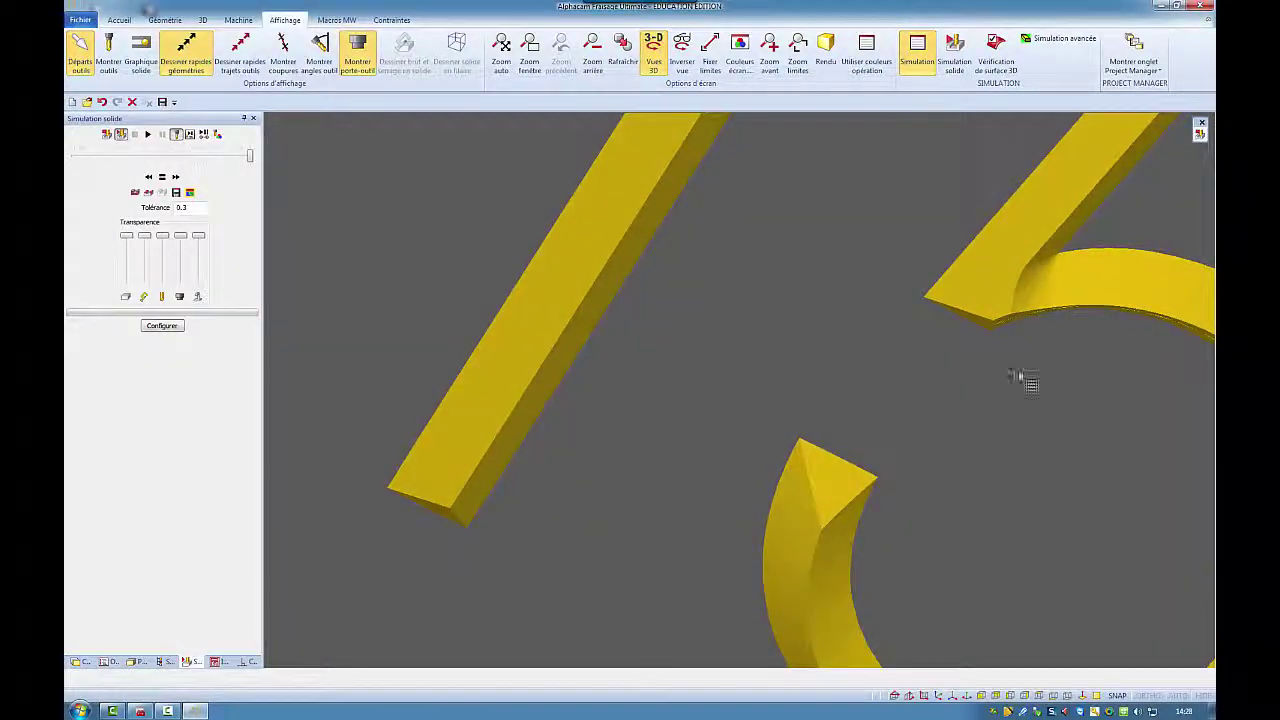
middle_click_drag(1014, 376, 978, 352)
scroll(967, 359, "down", 6)
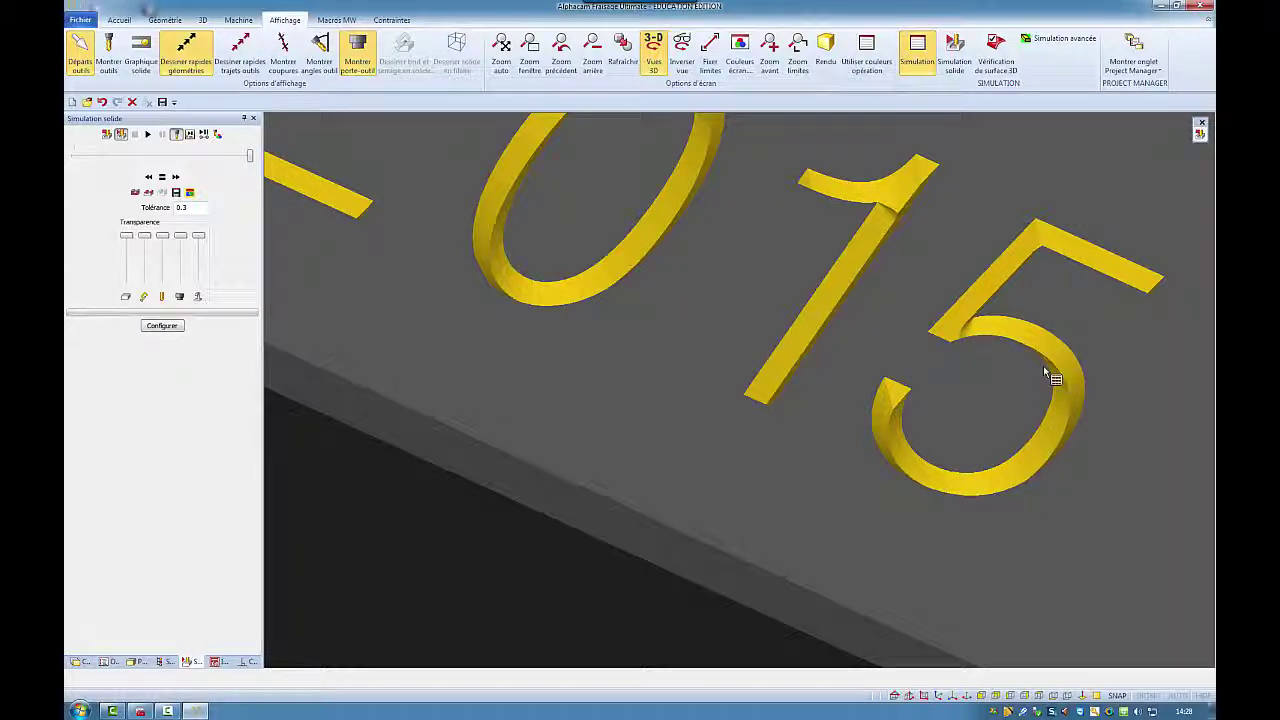
scroll(905, 210, "up", 5)
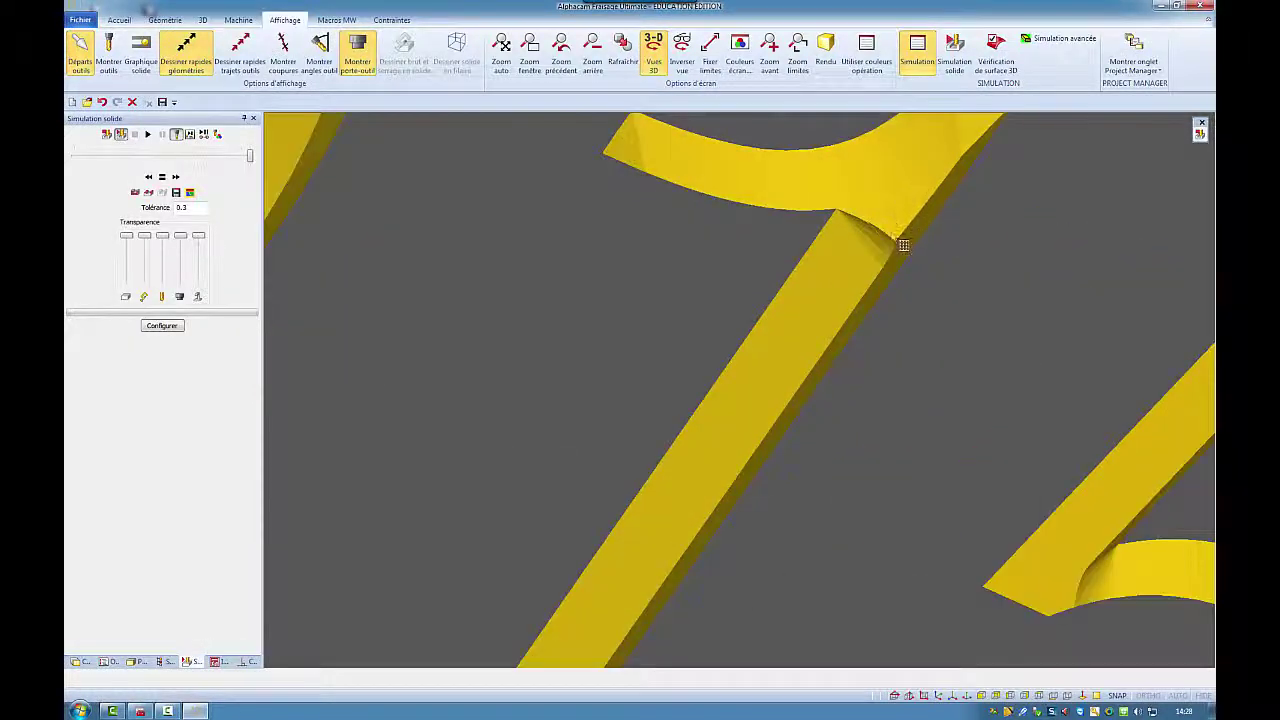
scroll(895, 240, "down", 5)
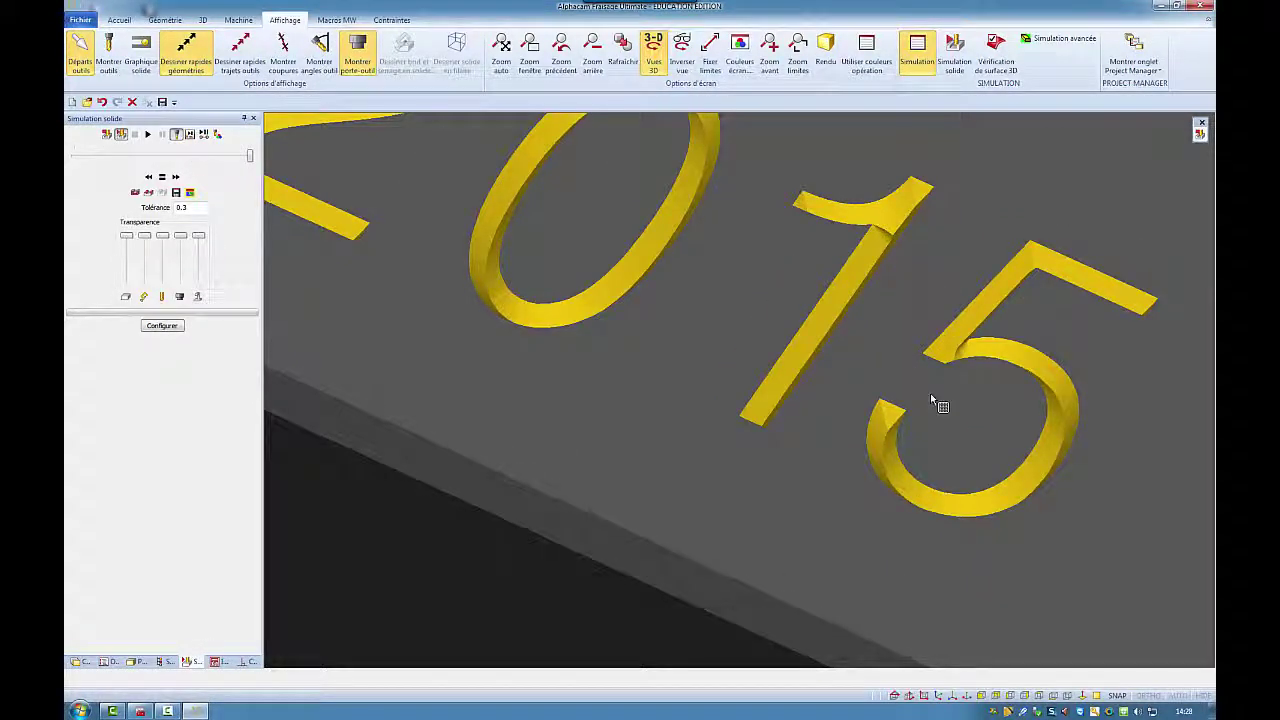